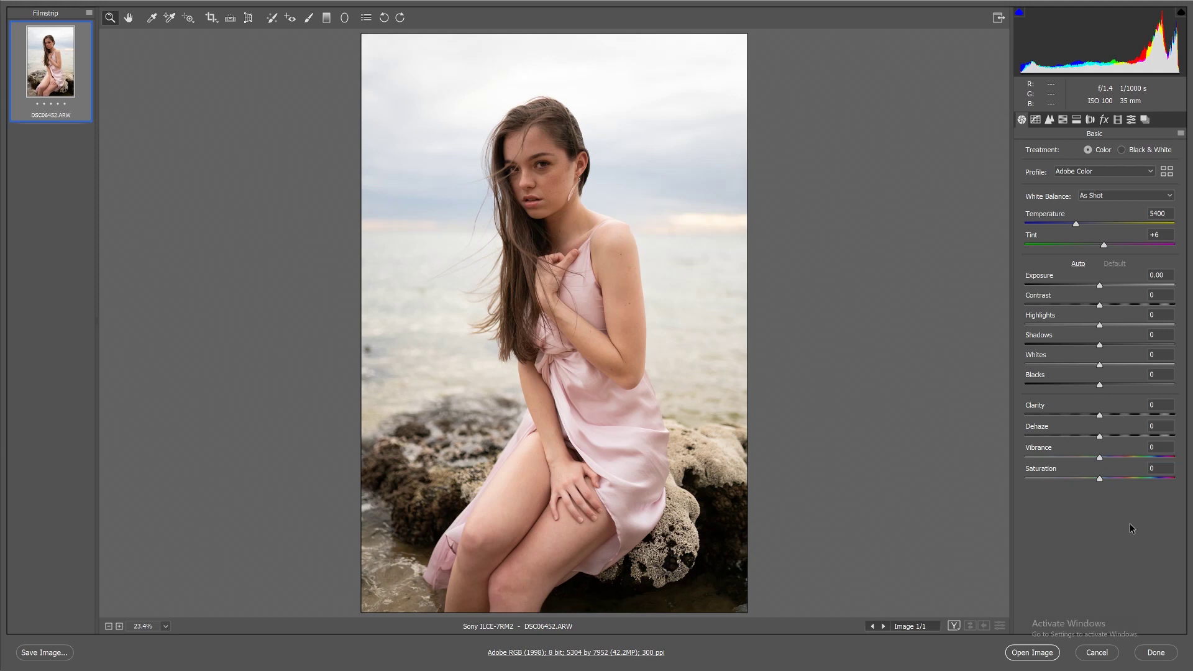
Step: Set the photo's Clarity to +28 and its Exposure to +0.35
left_click(1121, 415)
left_click_drag(1123, 415, 1121, 415)
left_click_drag(1113, 287, 1104, 287)
Step: Lower the photo's Highlights to -78 after checking the face up close
left_click_drag(515, 200, 723, 170)
left_click_drag(684, 264, 638, 270)
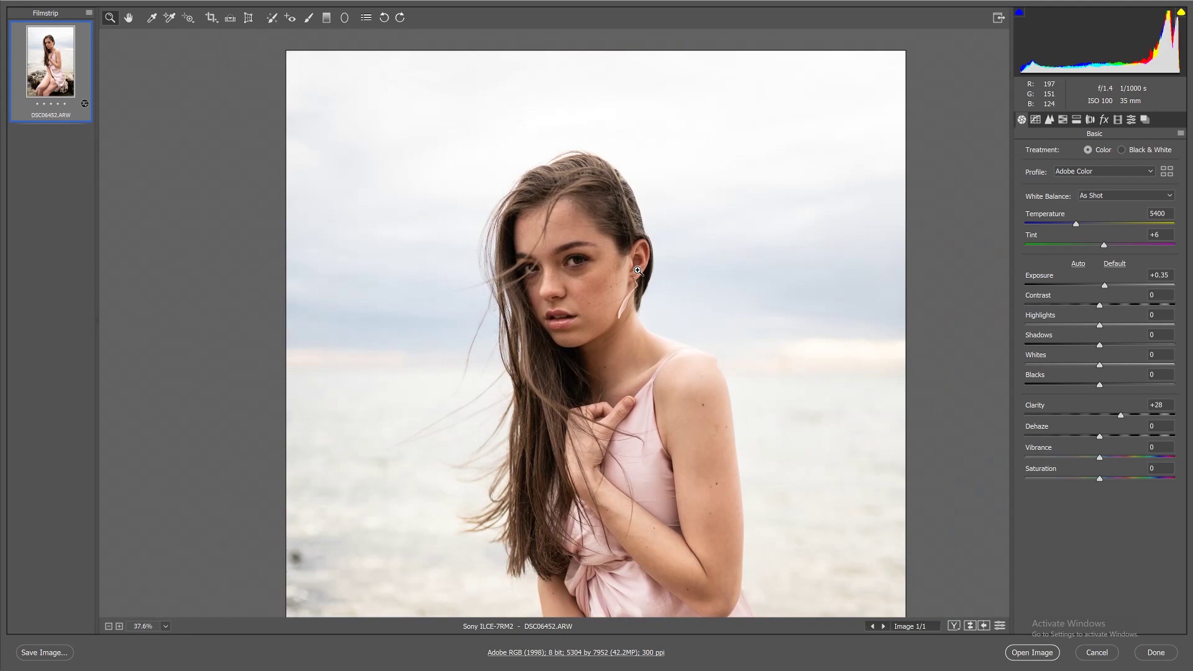
key("ctrl+0")
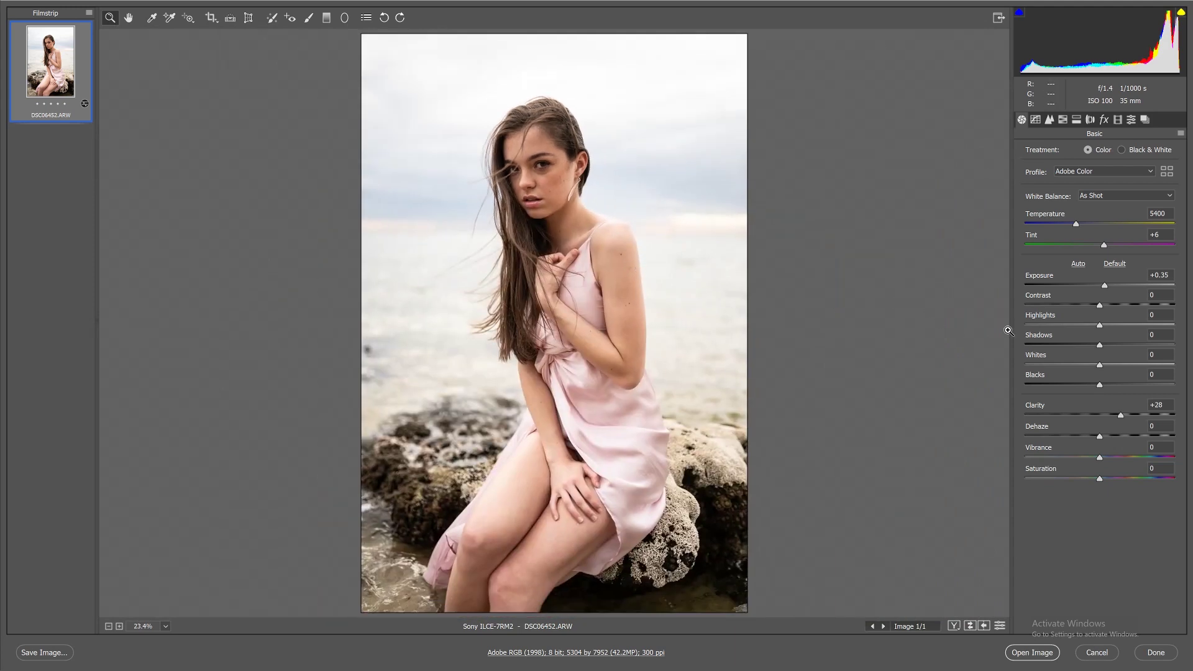
left_click(1038, 324)
left_click_drag(1039, 323, 1041, 320)
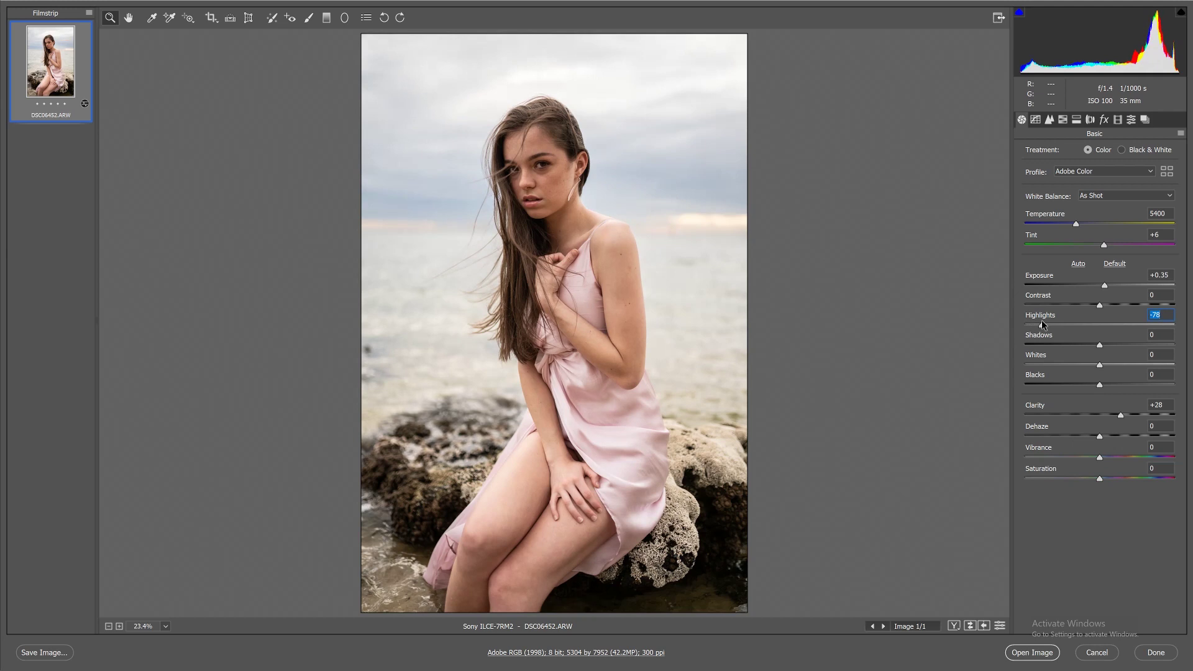
Step: Paint the lower lengths of hair using the Adjustment Brush with Contrast +11, Shadows -15, Clarity +10, Flow 90 and Size 6
left_click(309, 17)
left_click(440, 112)
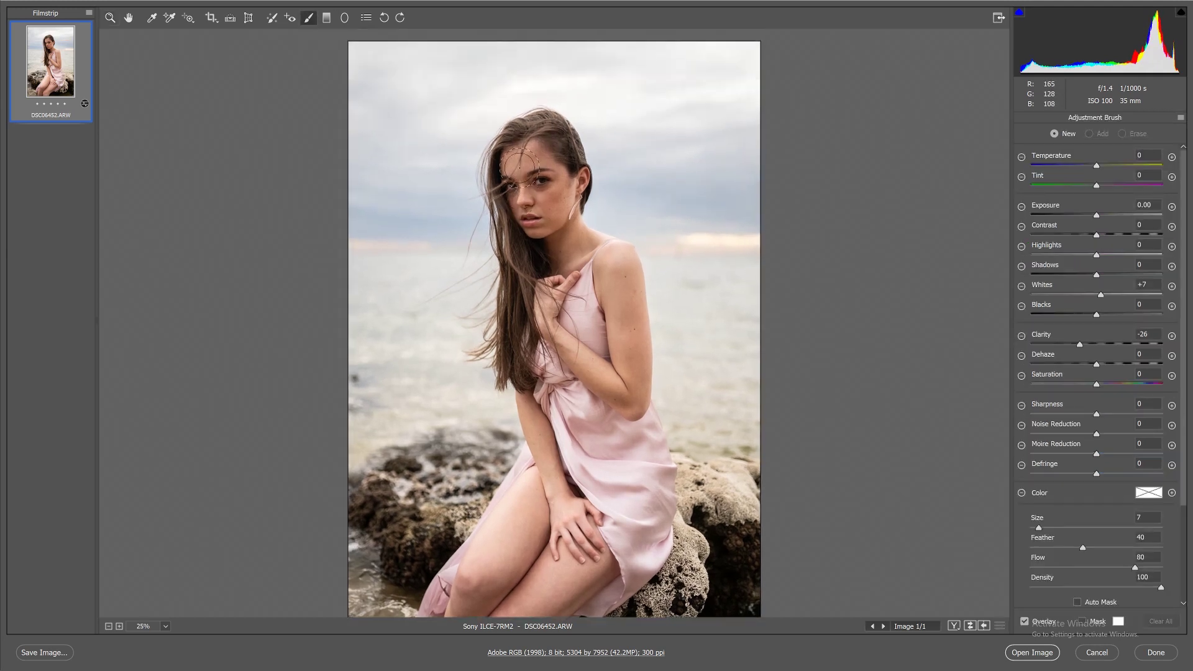
key("ctrl+plus")
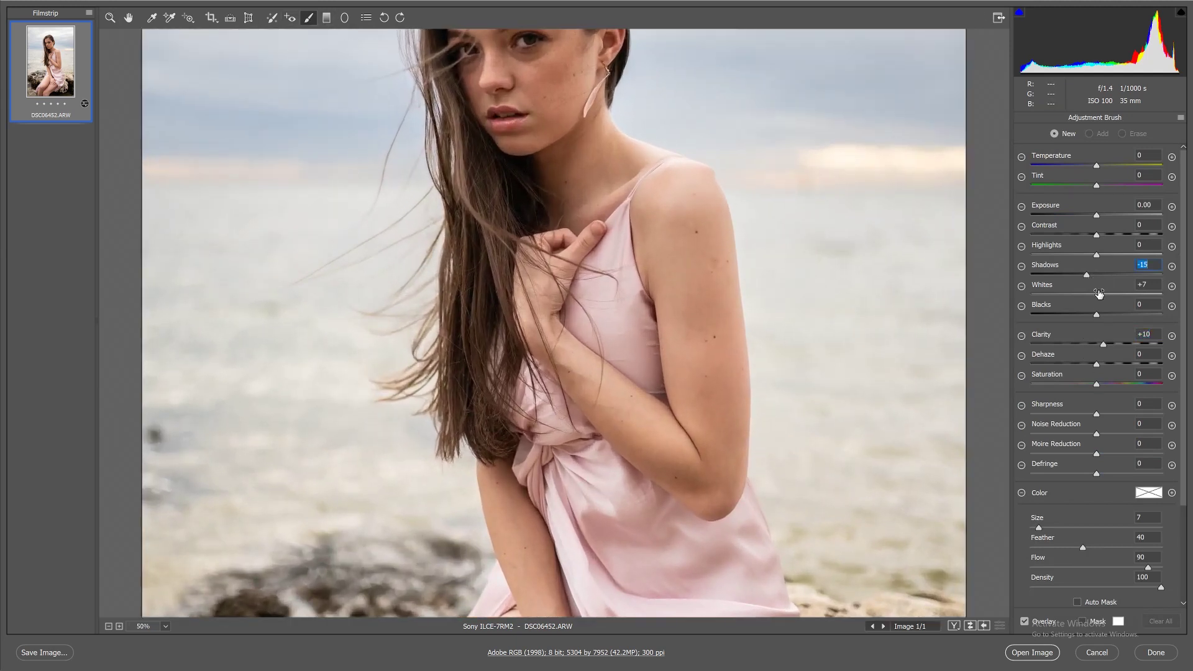
key("bracketleft")
mouse_move(471, 395)
left_mouse_down()
mouse_move(463, 416)
mouse_move(495, 429)
mouse_move(490, 244)
left_mouse_up()
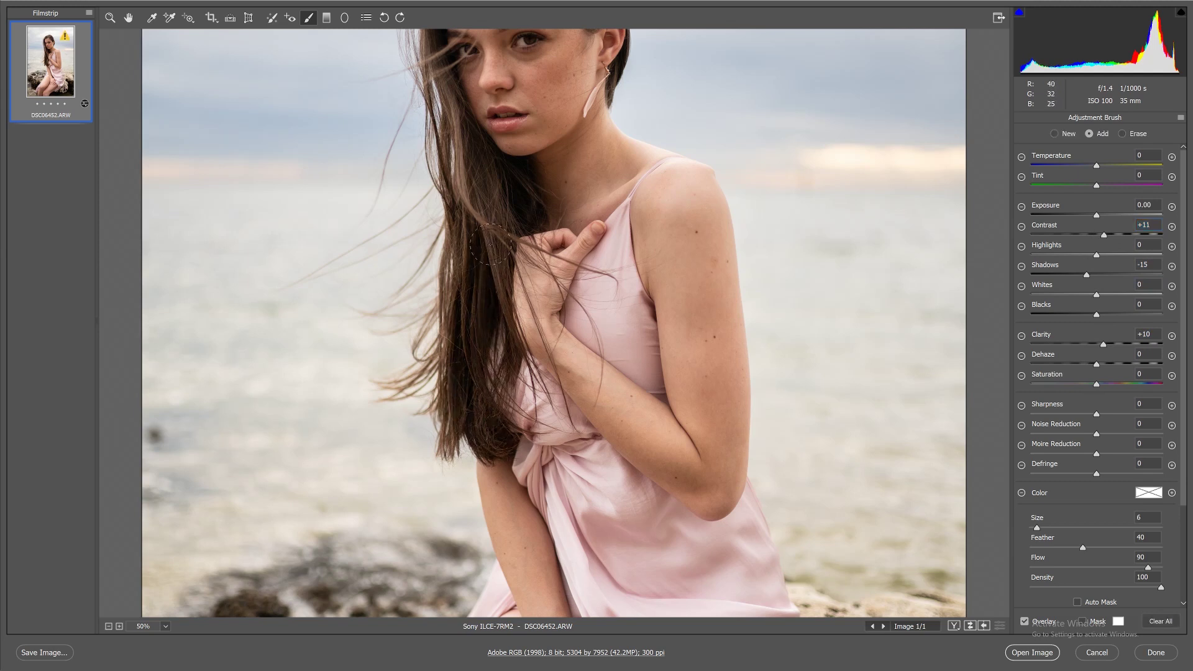
Step: Extend the hair brush adjustment over the hair at the top of the head
scroll(481, 236, "up", 3)
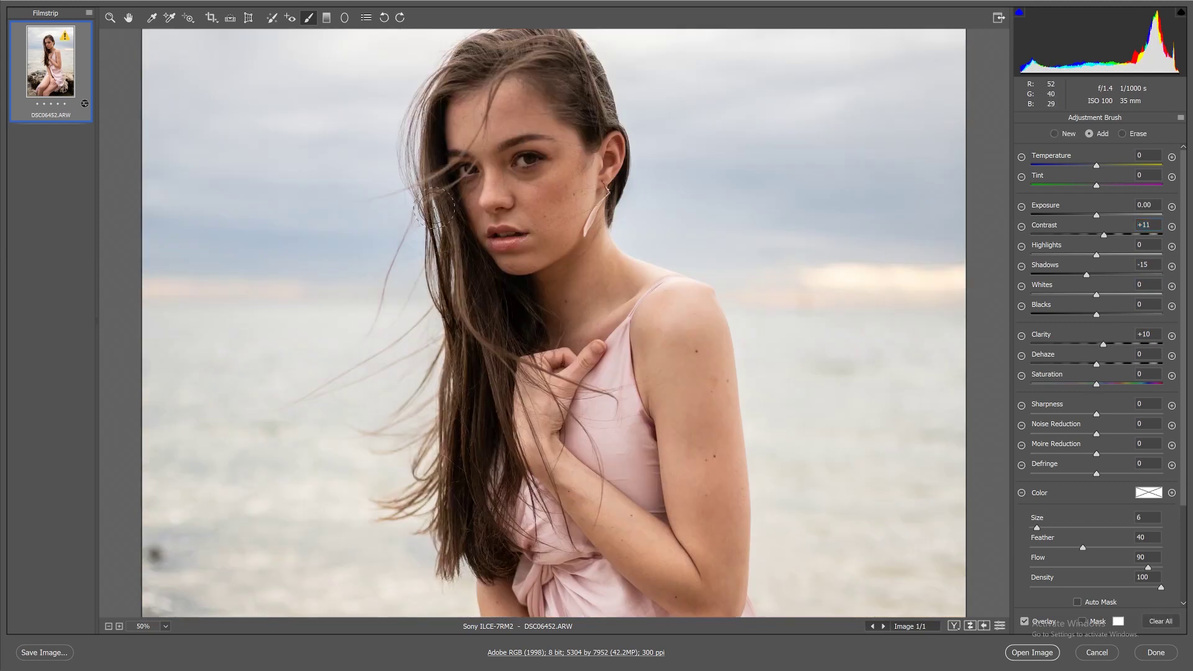
scroll(419, 128, "up", 2)
mouse_move(490, 141)
left_mouse_down()
mouse_move(541, 133)
mouse_move(583, 176)
mouse_move(552, 161)
mouse_move(579, 146)
left_mouse_up()
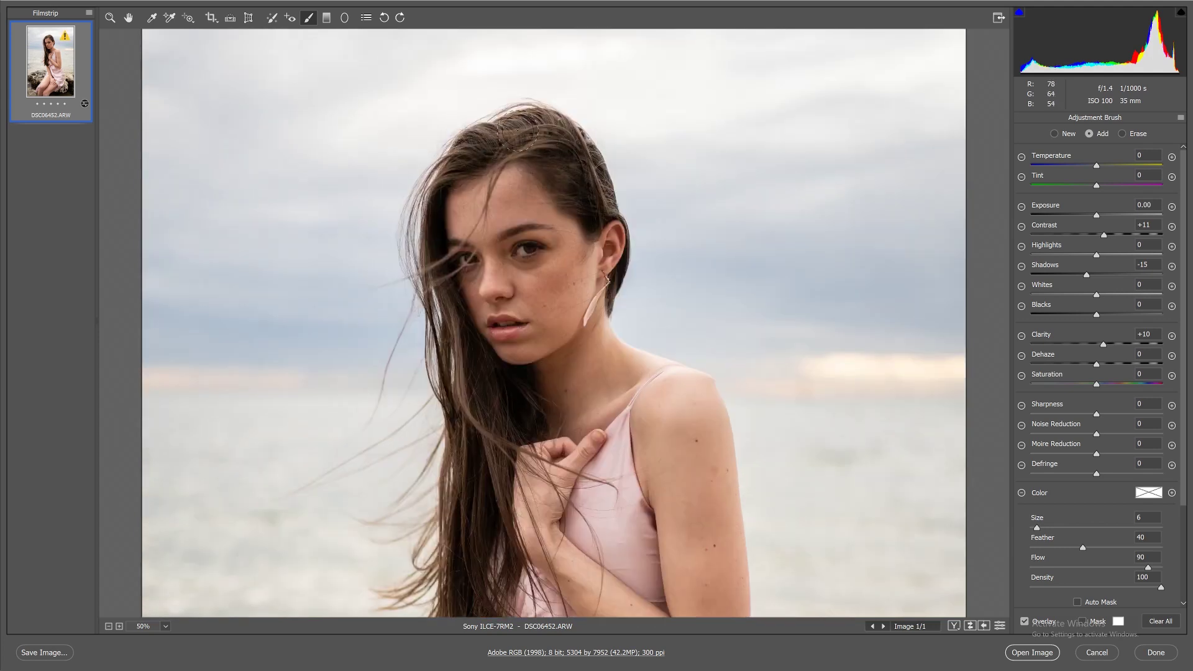
key("ctrl+0")
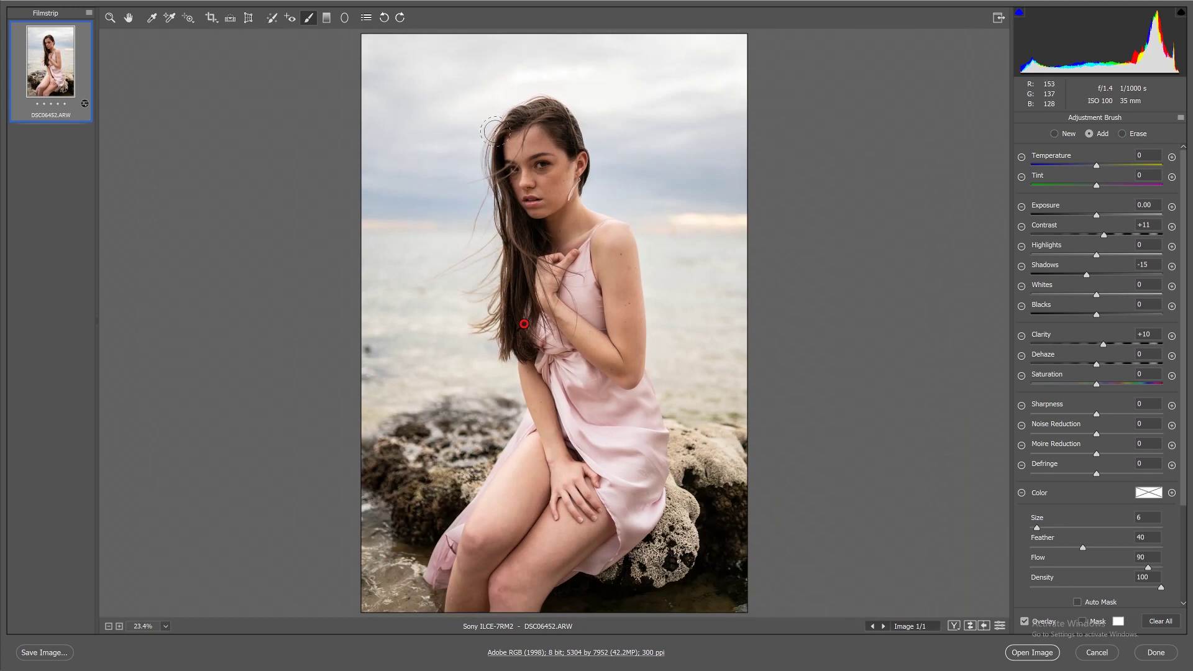
Step: Start a separate brush adjustment with the same settings and paint it over the crown of the hair
scroll(543, 161, "up", 5)
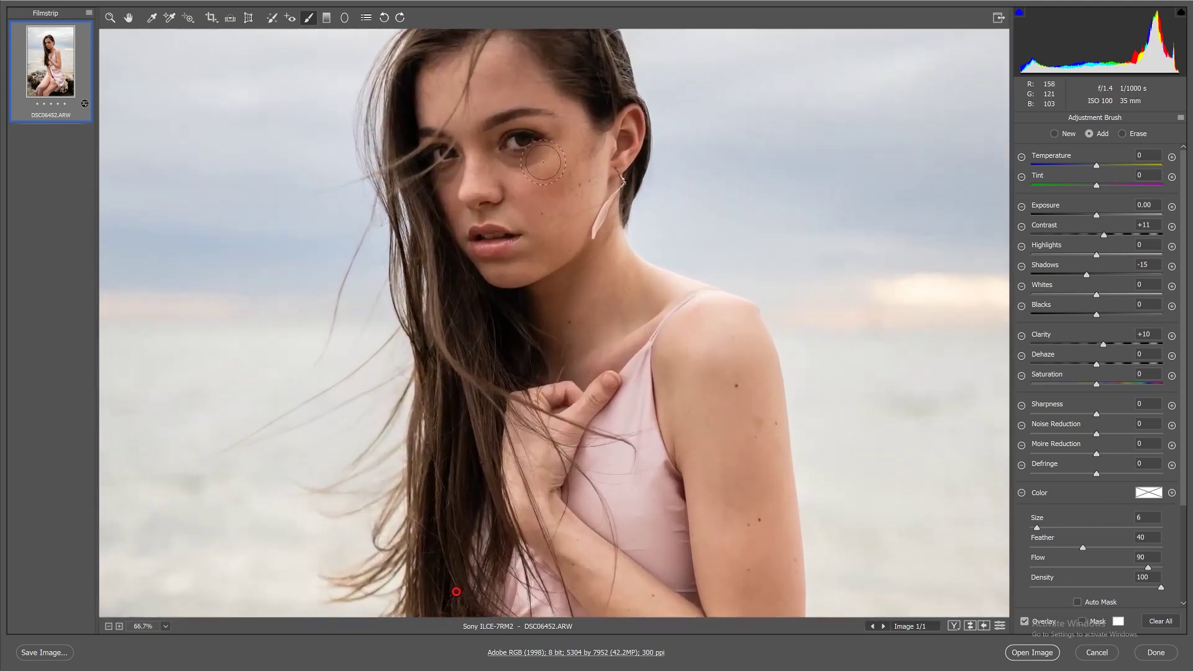
scroll(543, 161, "up", 3)
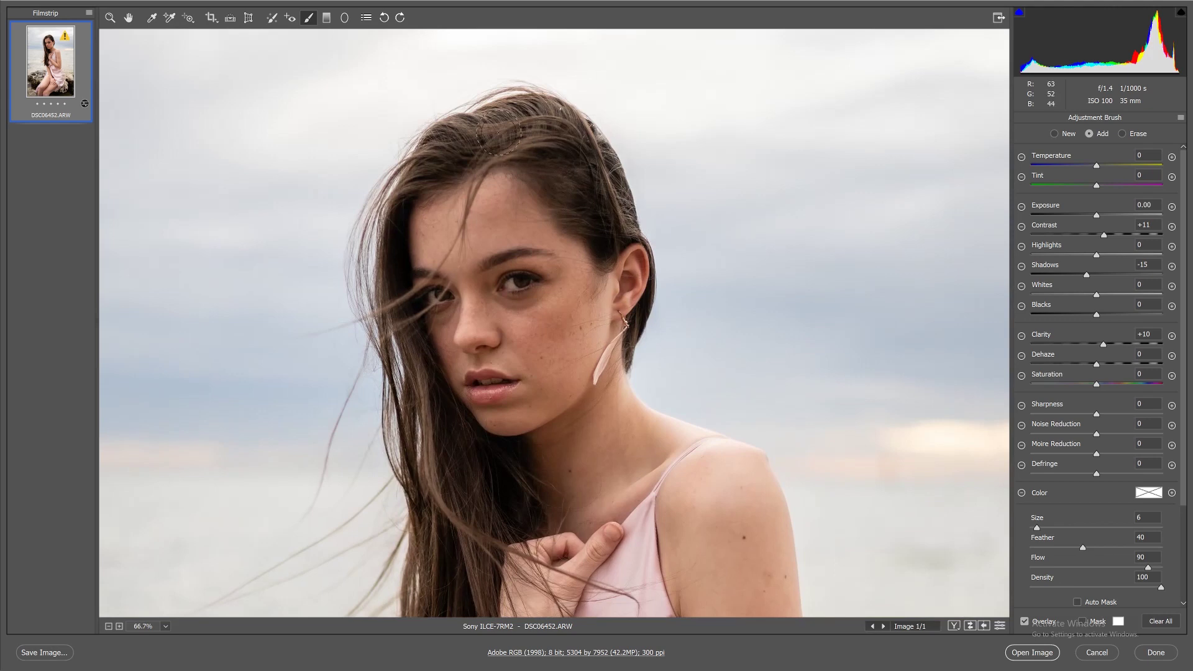
left_click(272, 18)
left_click(308, 18)
left_click_drag(454, 140, 532, 124)
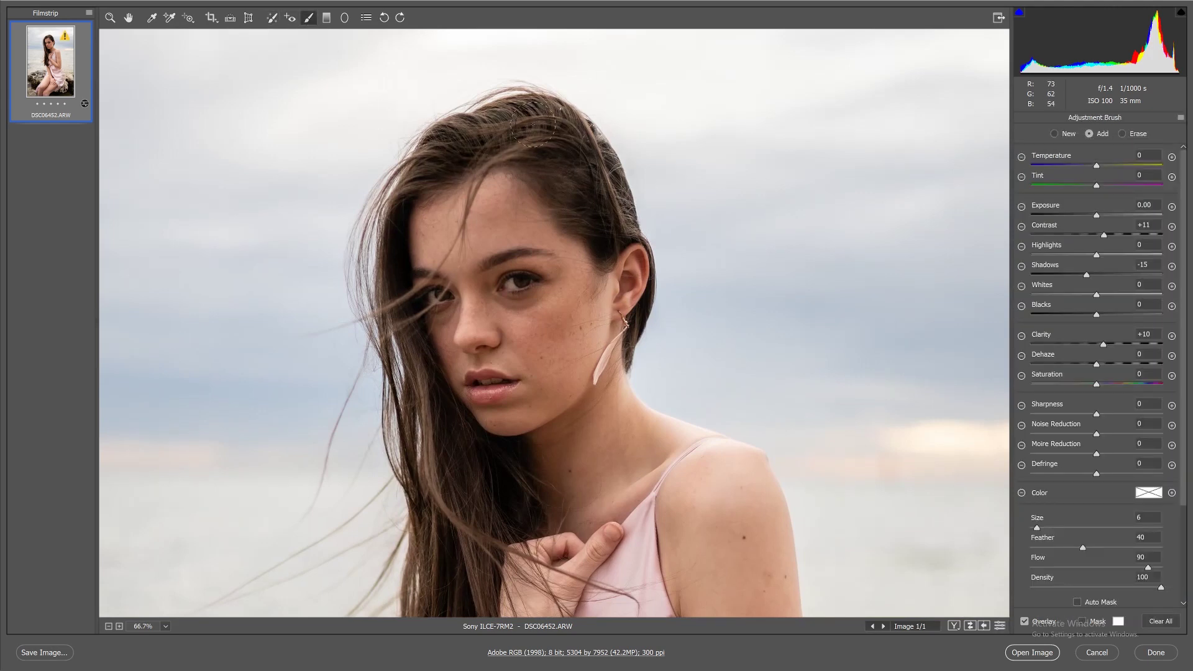
key("ctrl+0")
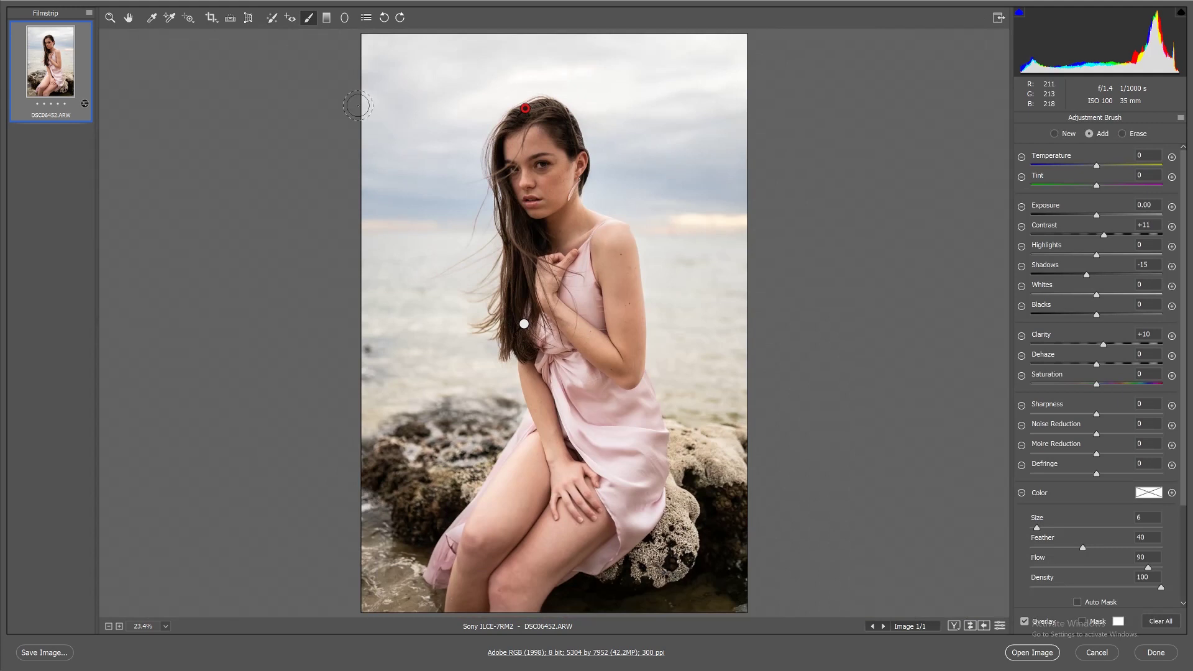
Step: Paint a new brush adjustment over both eyes and raise its Exposure to +0.70
left_click(129, 18)
left_click(293, 19)
left_click(307, 21)
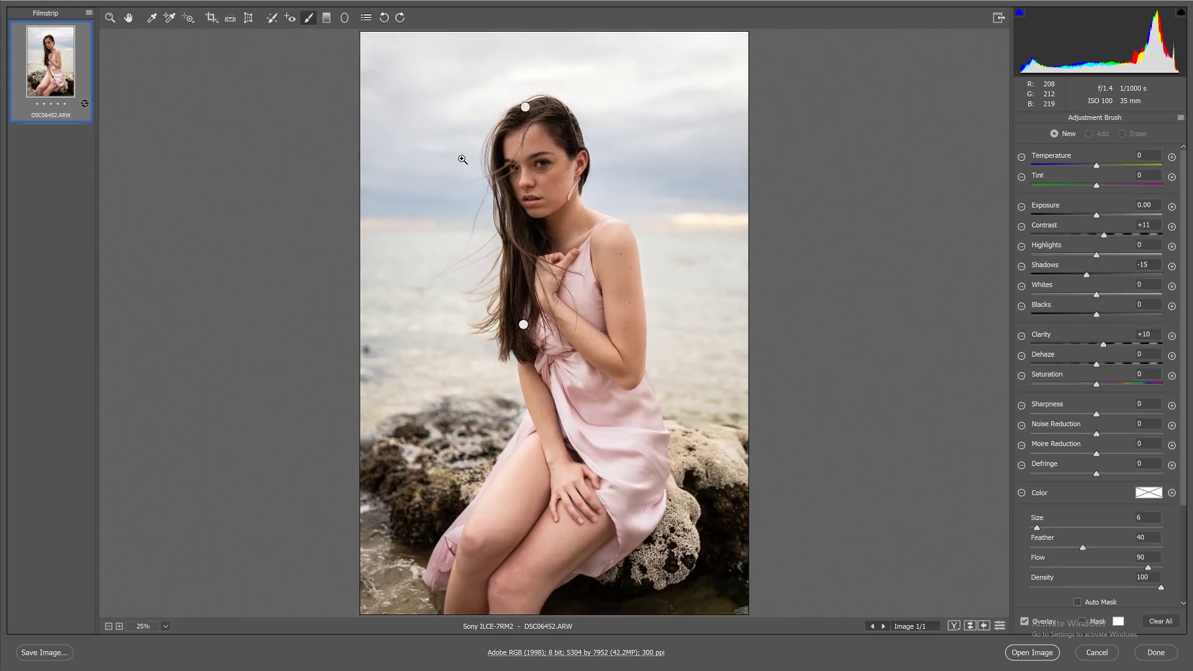
left_click(466, 159, "ctrl")
left_click(469, 161, "ctrl")
left_click(478, 183, "ctrl")
left_click(487, 200, "ctrl")
left_click(487, 200)
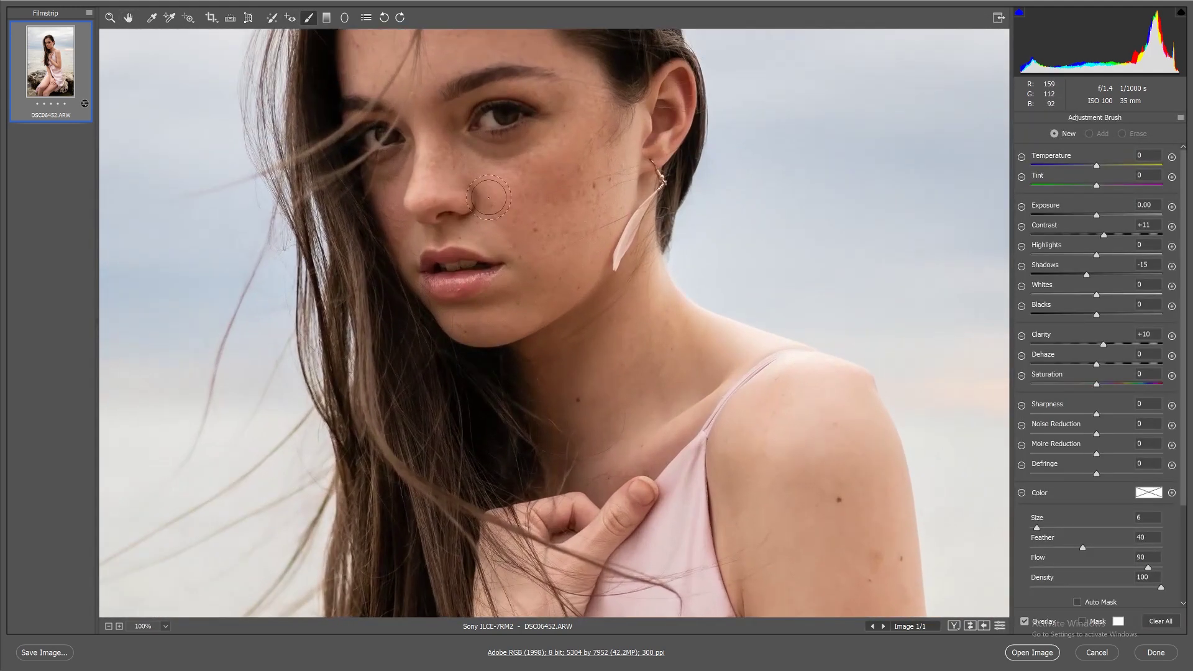
scroll(488, 274, "up", 4)
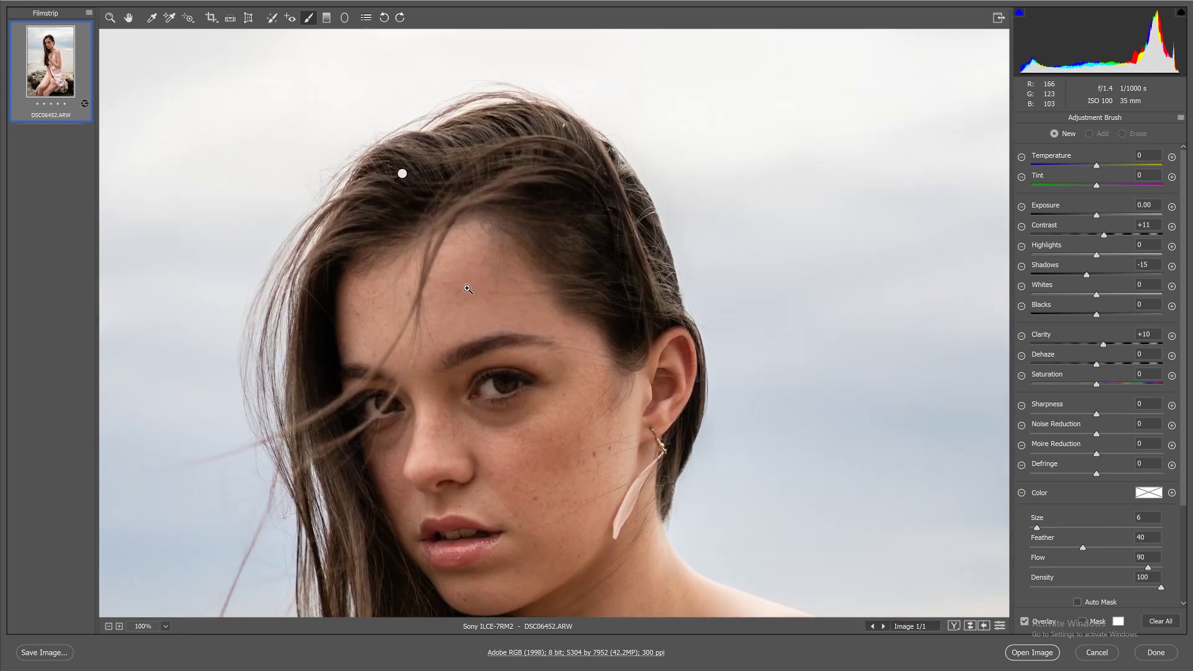
scroll(475, 283, "down", 1)
key("ctrl+plus")
scroll(460, 298, "down", 2)
left_click_drag(421, 337, 487, 329)
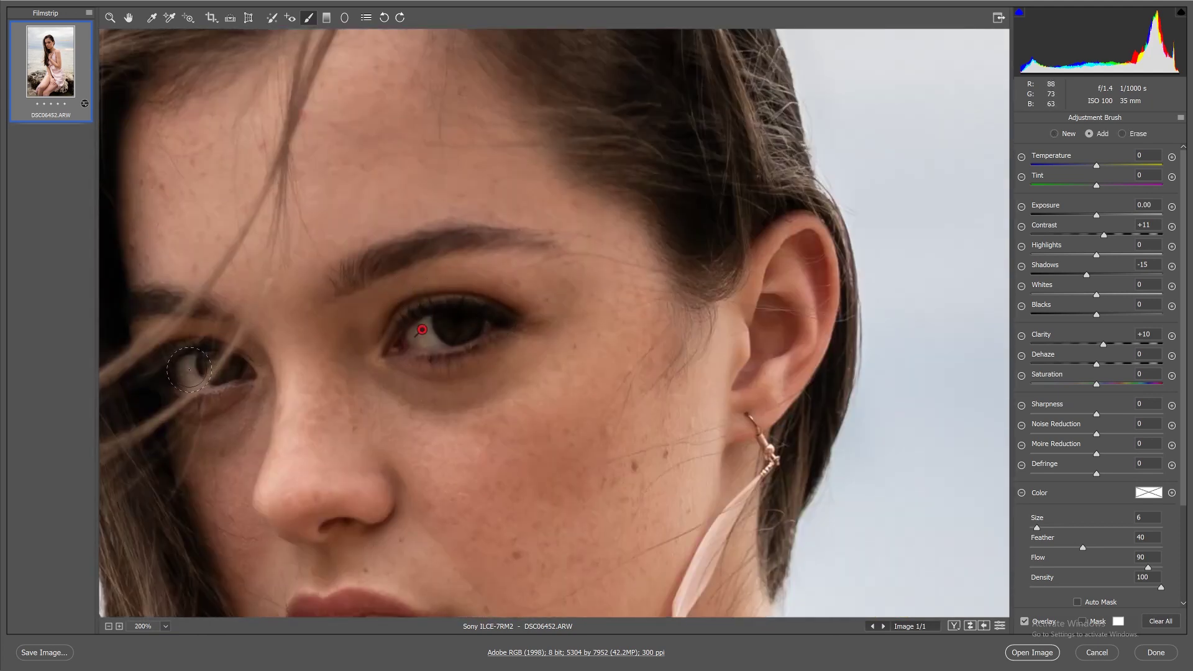
left_click(1105, 215)
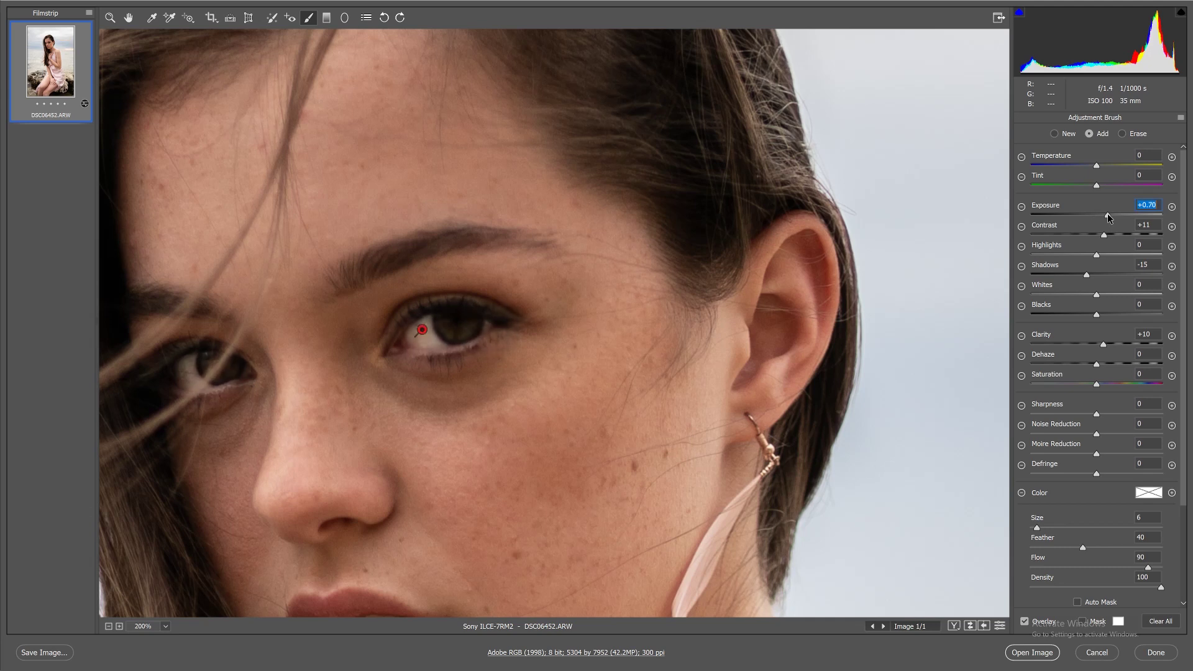
key("ctrl+0")
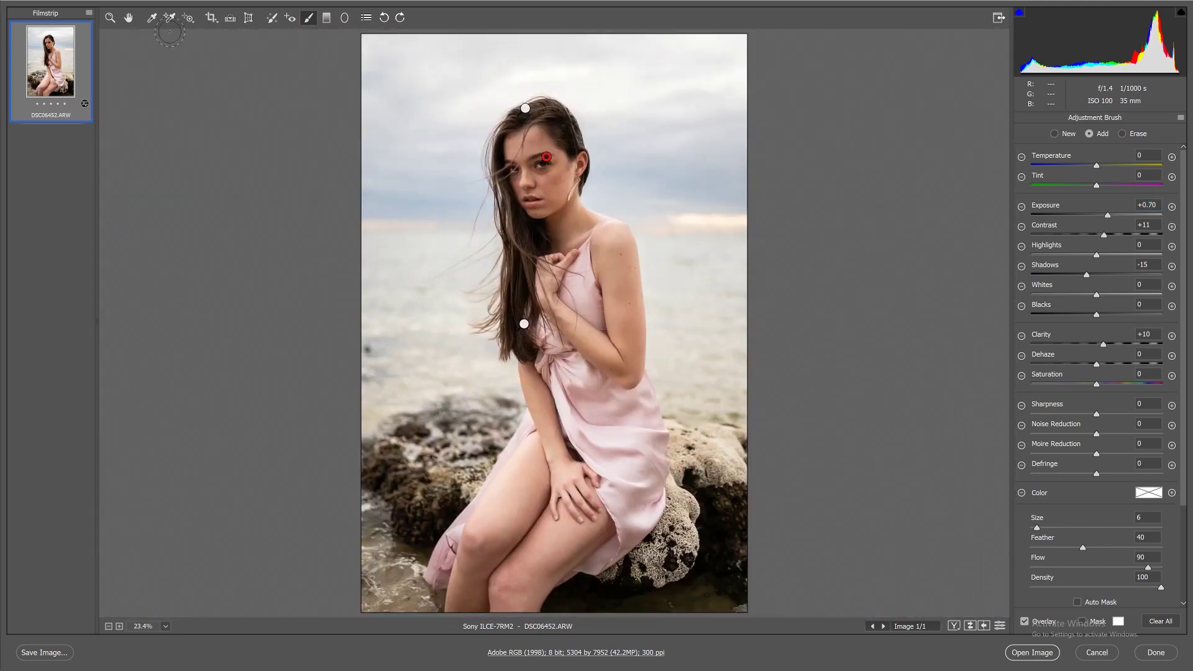
Step: Paint both eyebrows with a new brush adjustment using Exposure 0, Contrast +11, Shadows -14, Clarity 0 and Size 4
left_click(128, 18)
left_click(308, 18)
key("ctrl+plus")
key("ctrl+plus")
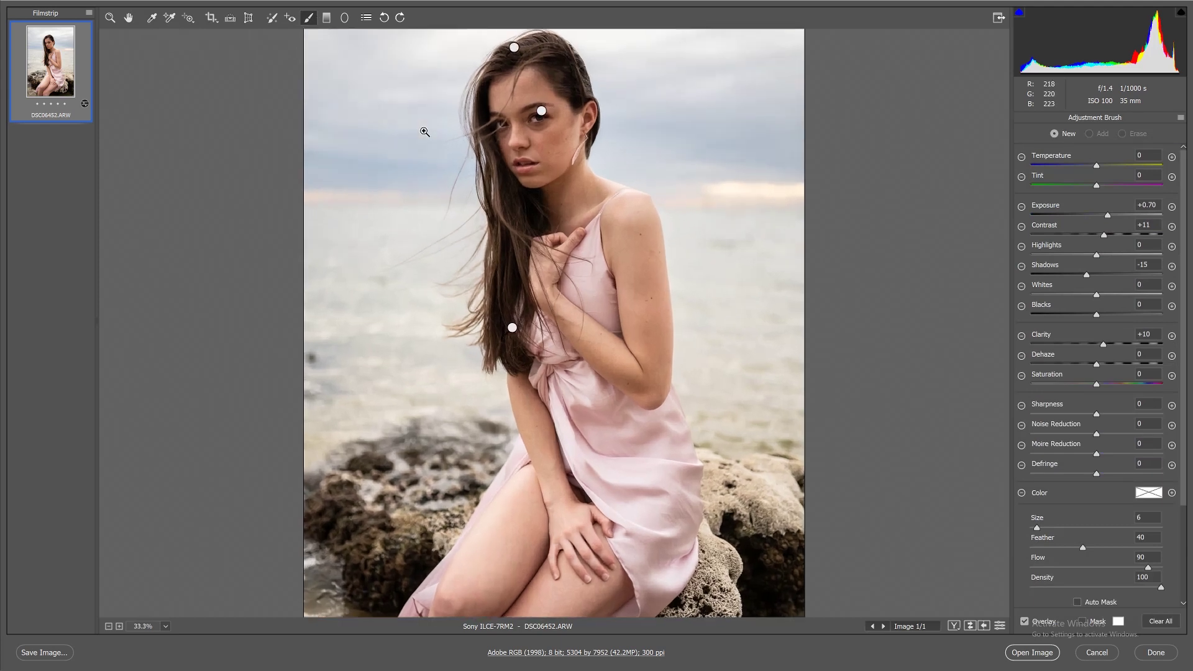
key("ctrl+plus")
key("ctrl+plus")
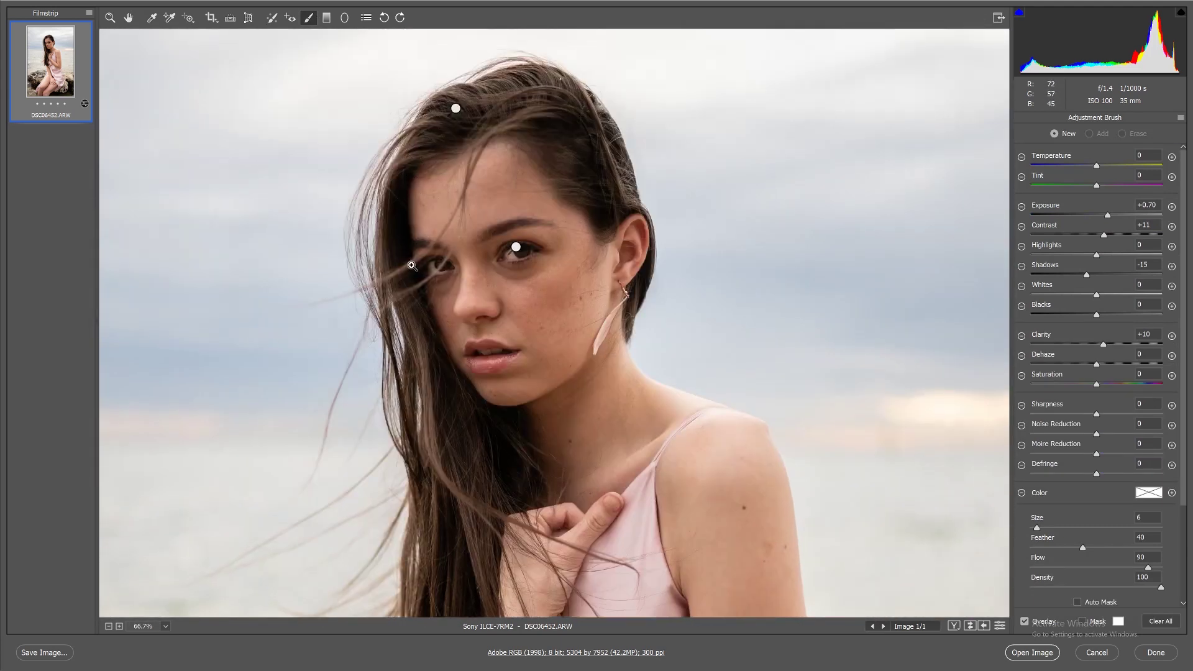
key("ctrl+plus")
key("ctrl+plus")
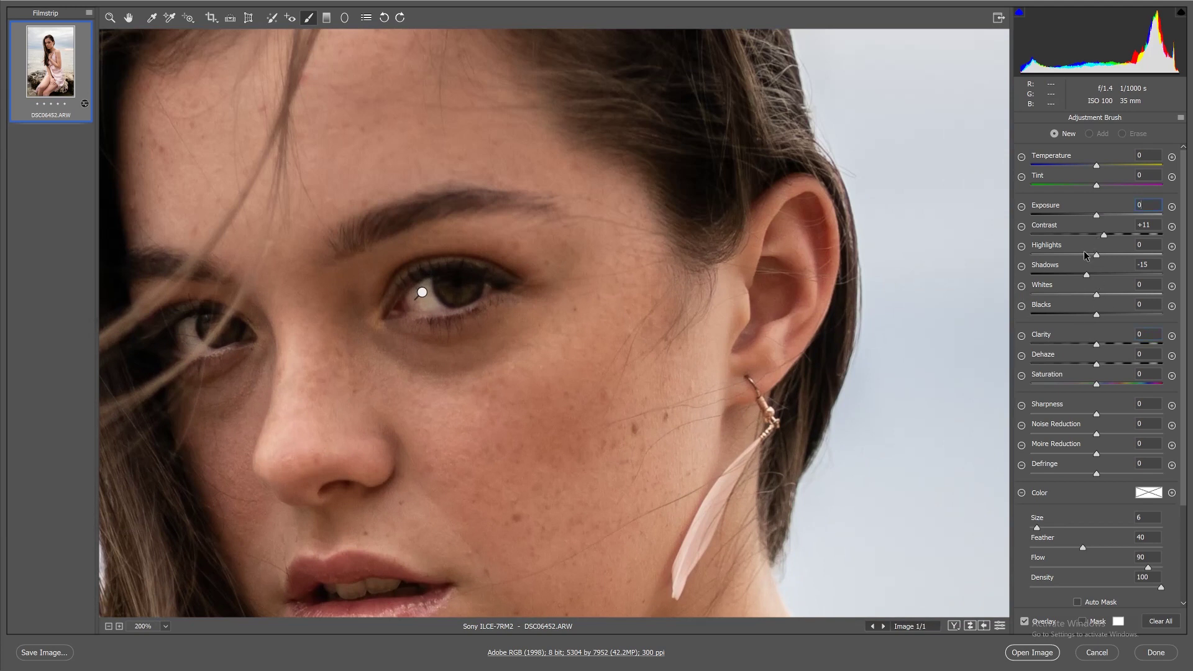
key("bracketleft")
key("bracketleft")
mouse_move(353, 237)
left_mouse_down()
mouse_move(443, 202)
mouse_move(523, 202)
left_mouse_up()
scroll(369, 251, "left", 2)
left_click_drag(299, 271, 247, 262)
key("ctrl+minus")
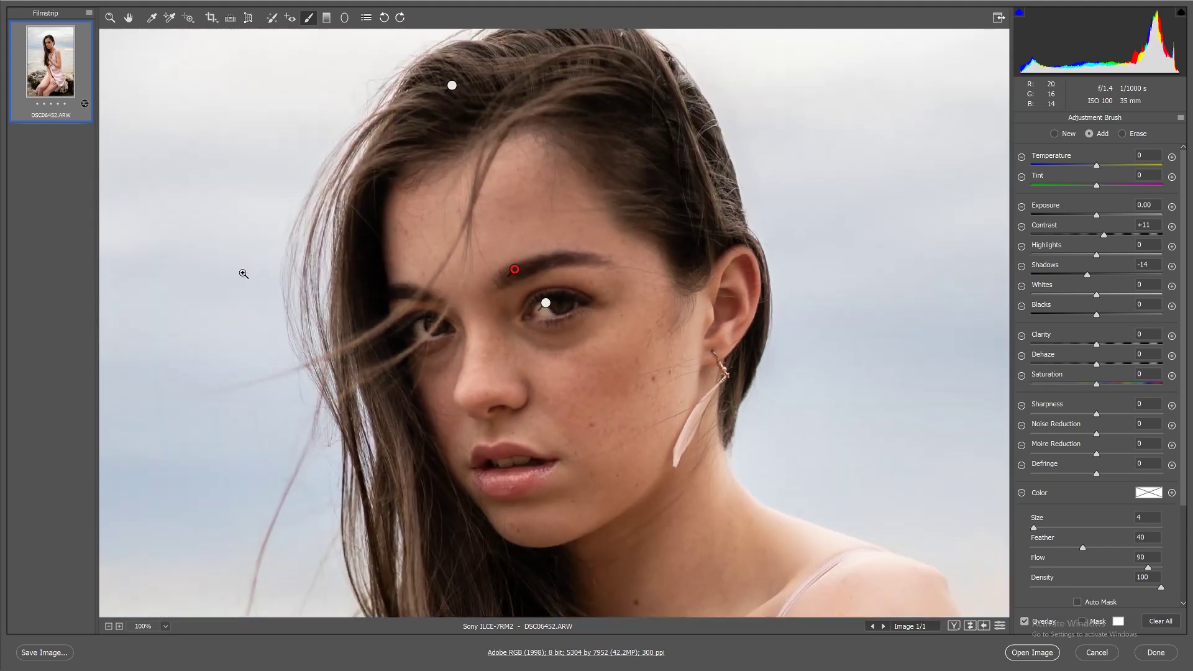
Step: Prepare a new brush adjustment with Exposure -4.00, Contrast 0, Shadows 0, Blacks -100 and Clarity -38
left_click(128, 19)
key("ctrl+0")
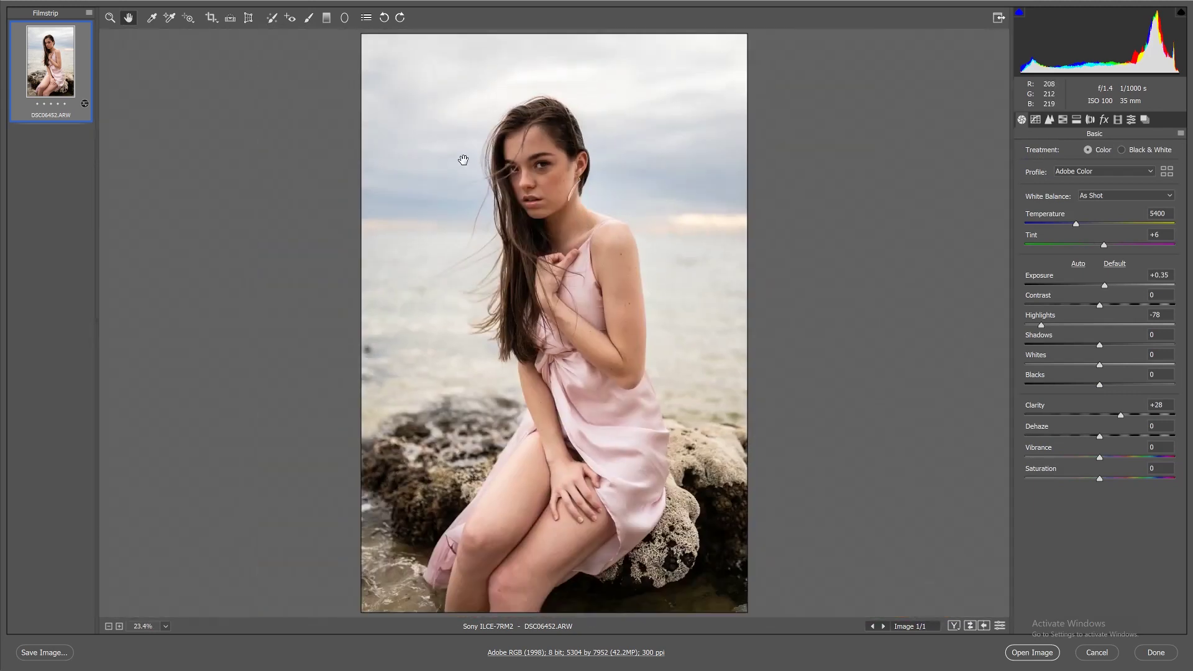
left_click(309, 18)
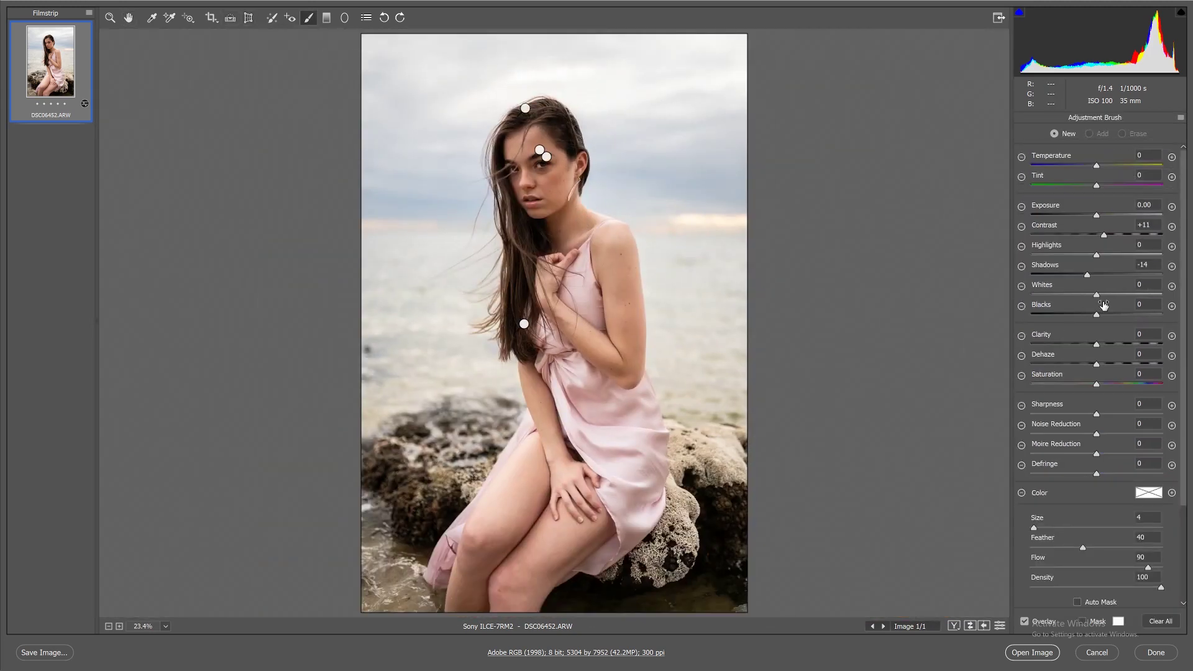
left_click(1050, 215)
double_click(1103, 235)
left_click(1097, 254)
Step: Paint the skin mask over the cheek, jaw and chin on the ear side of the face with brush Size 5
left_click(648, 295, "ctrl")
left_click(621, 298, "ctrl")
left_click(562, 181, "ctrl")
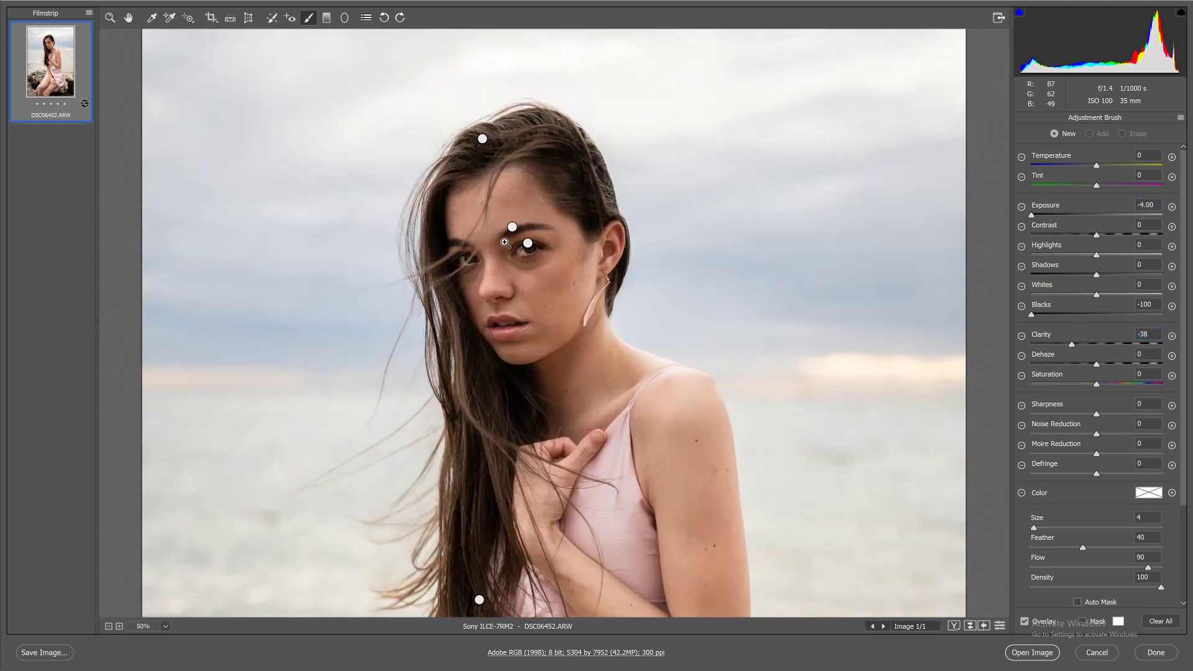
left_click(565, 318, "ctrl")
key("ctrl+plus")
key("bracketright")
left_click(478, 226)
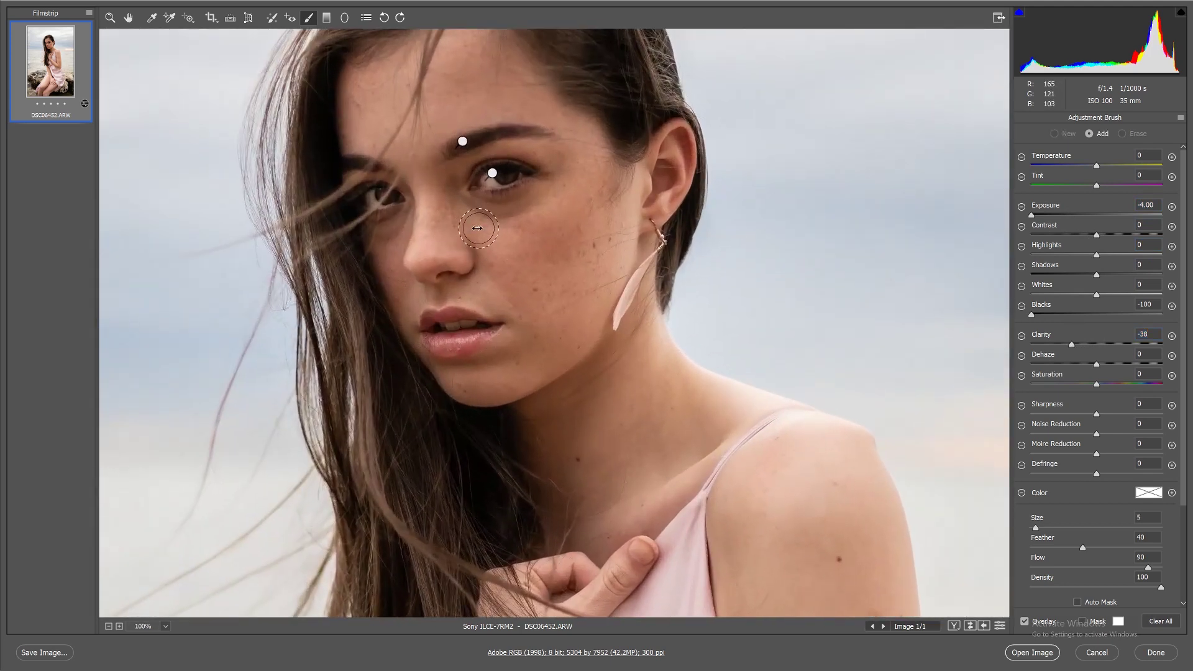
mouse_move(477, 221)
left_mouse_down()
mouse_move(514, 227)
mouse_move(591, 180)
mouse_move(601, 215)
mouse_move(597, 258)
mouse_move(566, 321)
mouse_move(516, 364)
mouse_move(466, 381)
mouse_move(492, 379)
mouse_move(520, 355)
mouse_move(532, 319)
mouse_move(505, 294)
mouse_move(502, 268)
mouse_move(562, 232)
mouse_move(558, 290)
left_mouse_up()
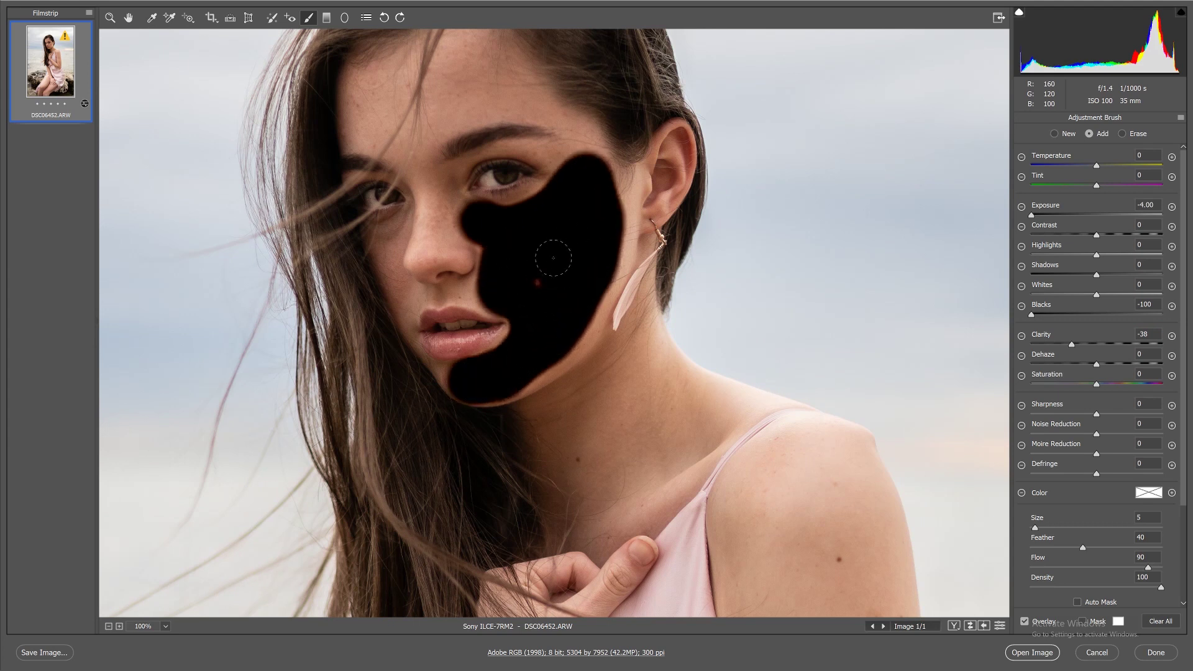
Step: Extend the skin mask over the nose, the area above the lips and the cheek on the hair-covered side
key("ctrl+plus")
mouse_move(375, 262)
left_mouse_down()
mouse_move(420, 252)
mouse_move(402, 248)
left_mouse_up()
mouse_move(329, 271)
left_mouse_down()
mouse_move(246, 276)
mouse_move(249, 256)
mouse_move(221, 236)
mouse_move(206, 157)
mouse_move(226, 139)
mouse_move(237, 147)
mouse_move(229, 174)
left_mouse_up()
scroll(228, 174, "up", 2)
key("bracketright")
mouse_move(286, 322)
left_mouse_down()
mouse_move(360, 298)
mouse_move(293, 293)
mouse_move(318, 223)
mouse_move(298, 154)
mouse_move(372, 261)
mouse_move(341, 244)
left_mouse_up()
scroll(356, 249, "up", 3)
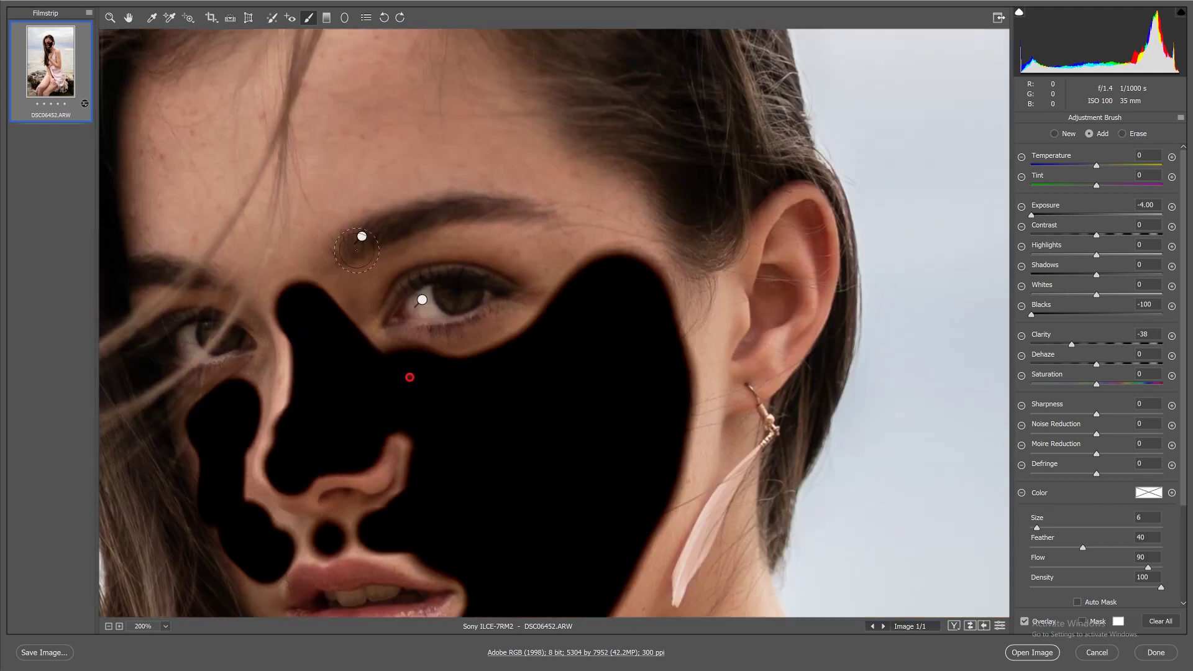
Step: Extend the skin mask over the temple and both parts of the forehead, enlarging the brush to Size 9
scroll(356, 250, "up", 3)
left_click_drag(621, 397, 590, 326)
key("bracketright")
key("bracketright")
key("bracketright")
left_click(380, 256)
mouse_move(391, 181)
left_mouse_down()
mouse_move(368, 222)
mouse_move(376, 201)
mouse_move(470, 243)
mouse_move(552, 311)
mouse_move(433, 280)
mouse_move(383, 298)
mouse_move(358, 274)
left_mouse_up()
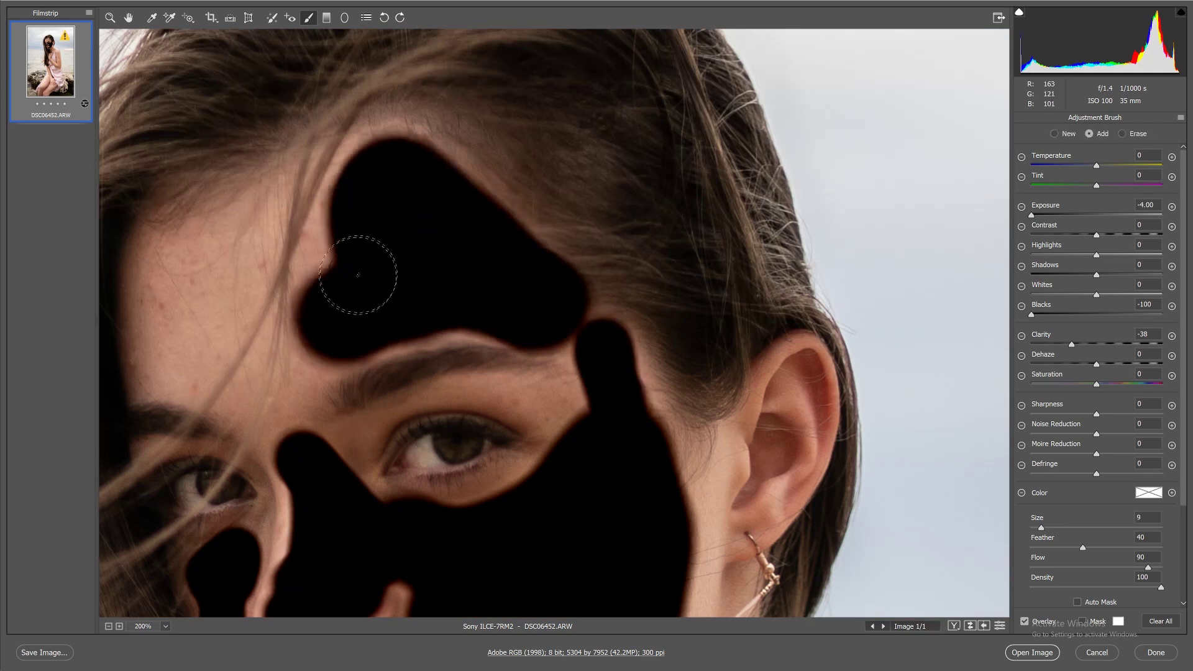
scroll(285, 292, "left", 1)
mouse_move(225, 342)
left_mouse_down()
mouse_move(227, 241)
mouse_move(247, 275)
mouse_move(279, 258)
mouse_move(267, 281)
left_mouse_up()
Step: Extend the skin mask over the neck and upper chest with the brush reduced to Size 7
scroll(260, 277, "down", 3)
key("ctrl+minus")
scroll(580, 398, "down", 3)
key("bracketleft")
key("bracketleft")
mouse_move(574, 390)
left_mouse_down()
mouse_move(635, 361)
mouse_move(674, 319)
mouse_move(736, 364)
mouse_move(607, 441)
mouse_move(601, 410)
mouse_move(630, 477)
mouse_move(665, 463)
left_mouse_up()
scroll(662, 443, "down", 2)
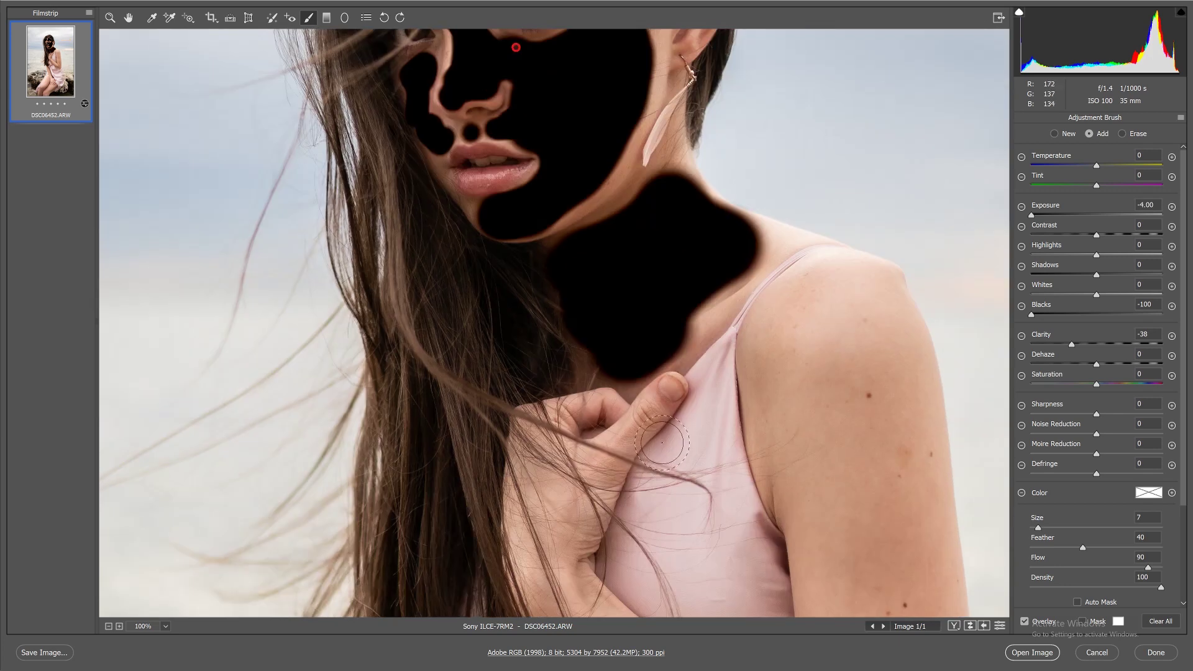
Step: Extend the skin mask from the shoulder down the arm to the raised hand, reducing the brush to Size 5
scroll(662, 442, "down", 2)
mouse_move(706, 335)
left_mouse_down()
mouse_move(753, 310)
mouse_move(734, 406)
left_mouse_up()
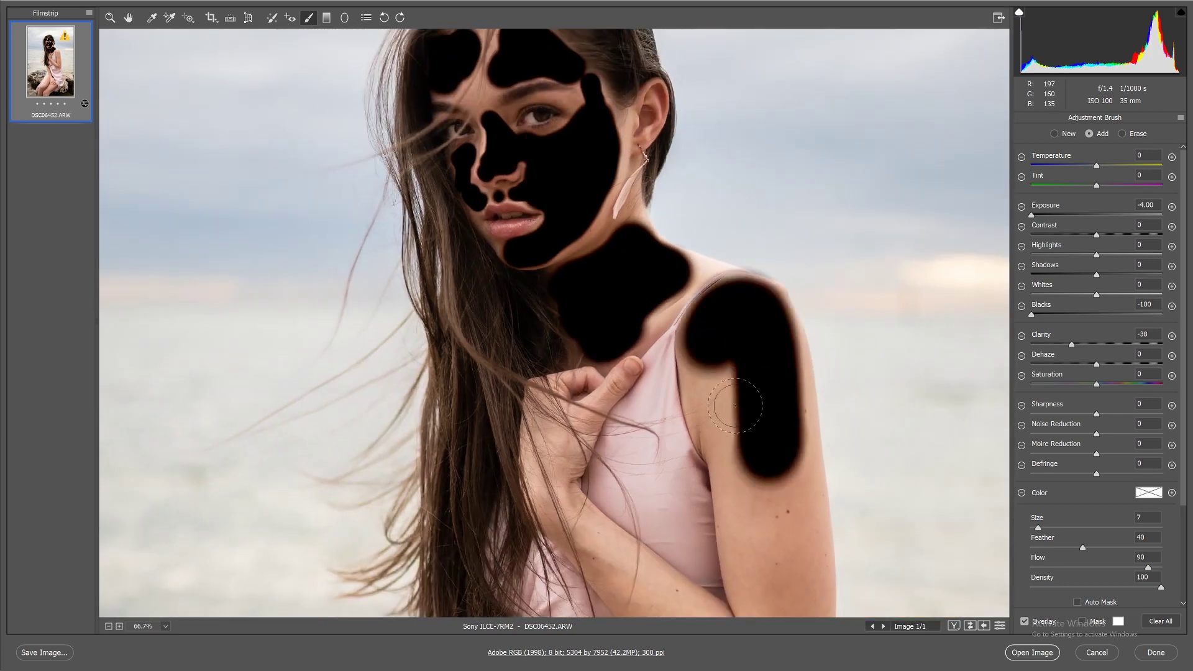
scroll(733, 386, "down", 3)
mouse_move(754, 332)
left_mouse_down()
mouse_move(782, 457)
mouse_move(763, 410)
mouse_move(760, 334)
mouse_move(780, 370)
mouse_move(775, 237)
mouse_move(797, 411)
mouse_move(780, 567)
mouse_move(560, 360)
mouse_move(570, 370)
mouse_move(540, 270)
mouse_move(556, 291)
mouse_move(573, 271)
mouse_move(584, 298)
left_mouse_up()
key("bracketleft")
key("bracketleft")
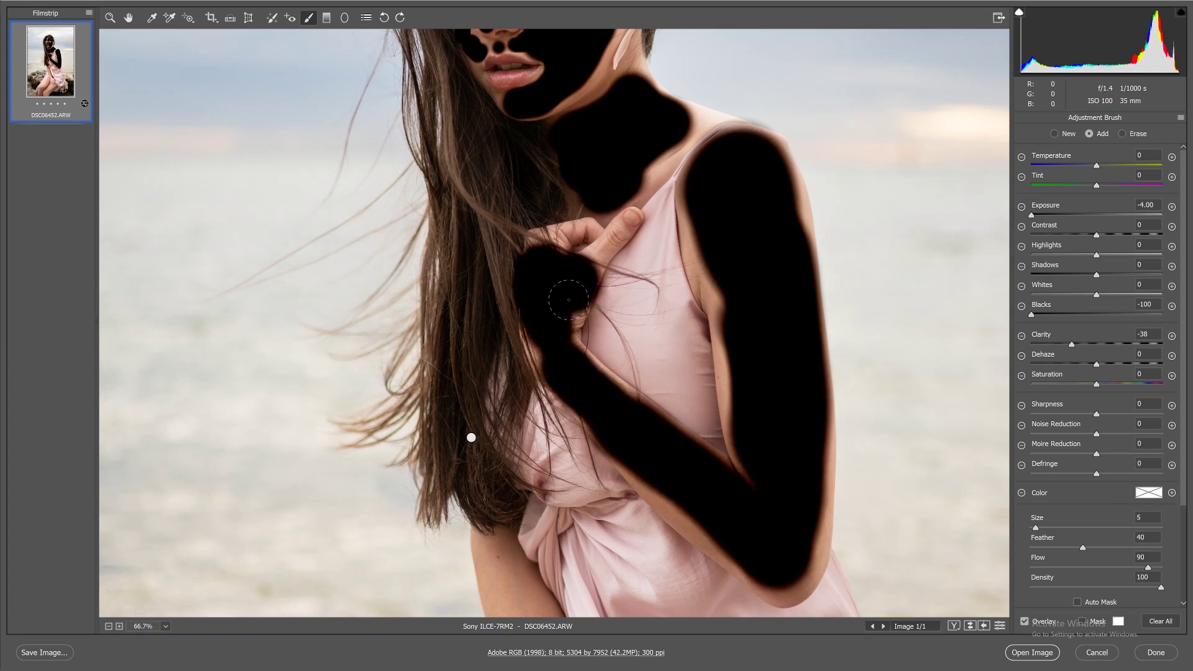
Step: Reset the skin adjustment's Blacks and Exposure to 0 and set its Clarity to -22
left_click(1096, 315)
left_click(1093, 215)
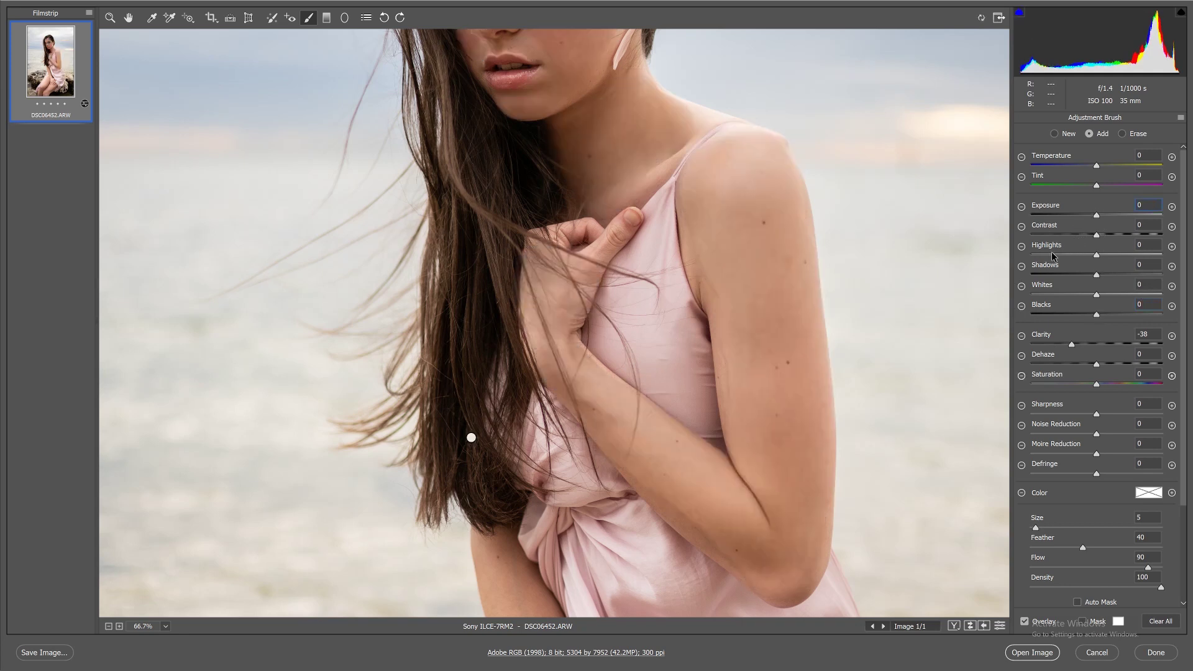
key("ctrl+0")
left_click(1079, 343)
left_click_drag(1079, 342, 1082, 343)
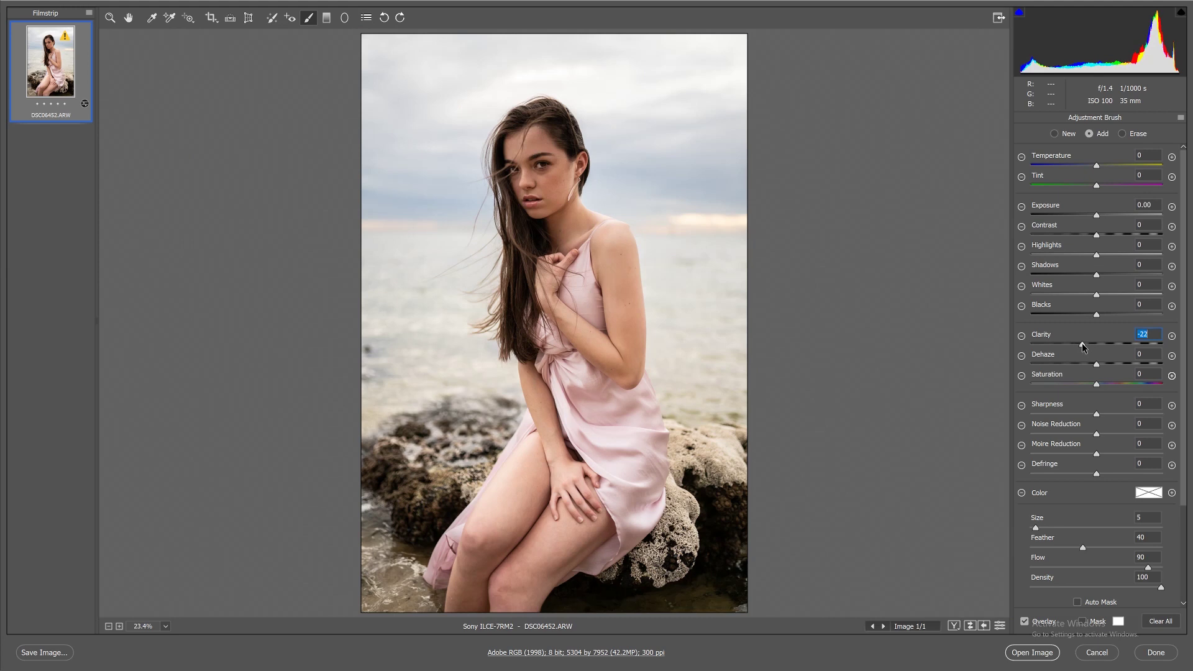
Step: Set the skin adjustment's Whites to +9
left_click(1108, 295)
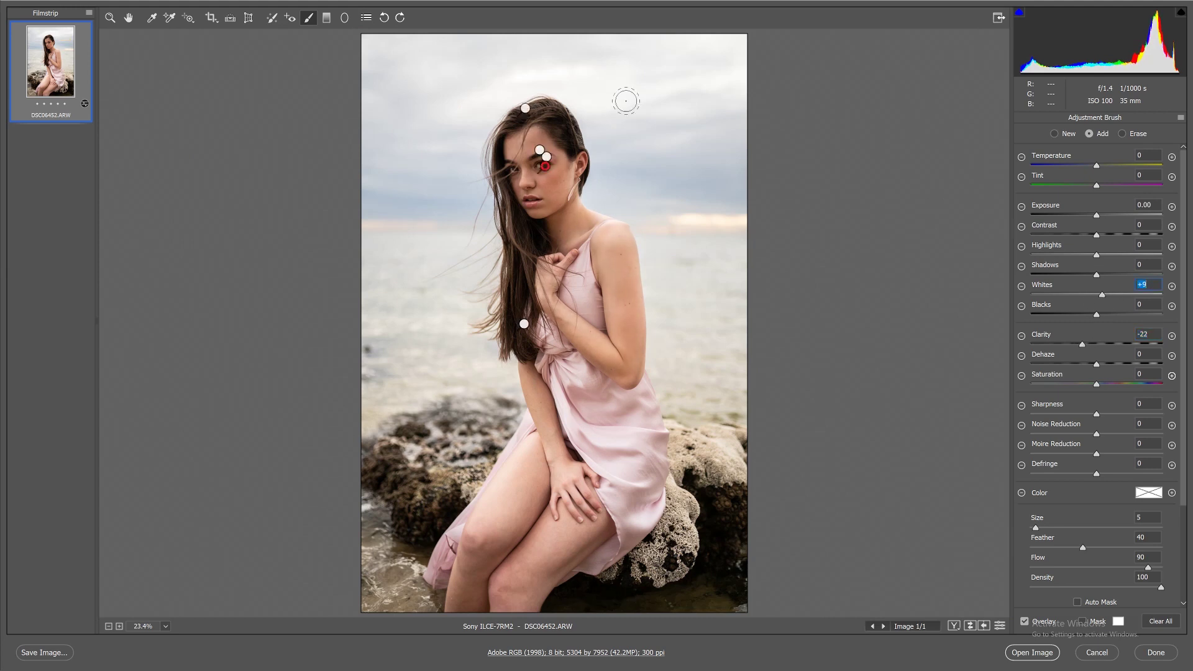
left_click(128, 18)
Step: Brush a new Exposure +0.40 adjustment over the sky beside the head and finish the raw edit into Photoshop
left_click(309, 18)
mouse_move(440, 167)
left_mouse_down()
mouse_move(484, 161)
mouse_move(473, 163)
left_mouse_up()
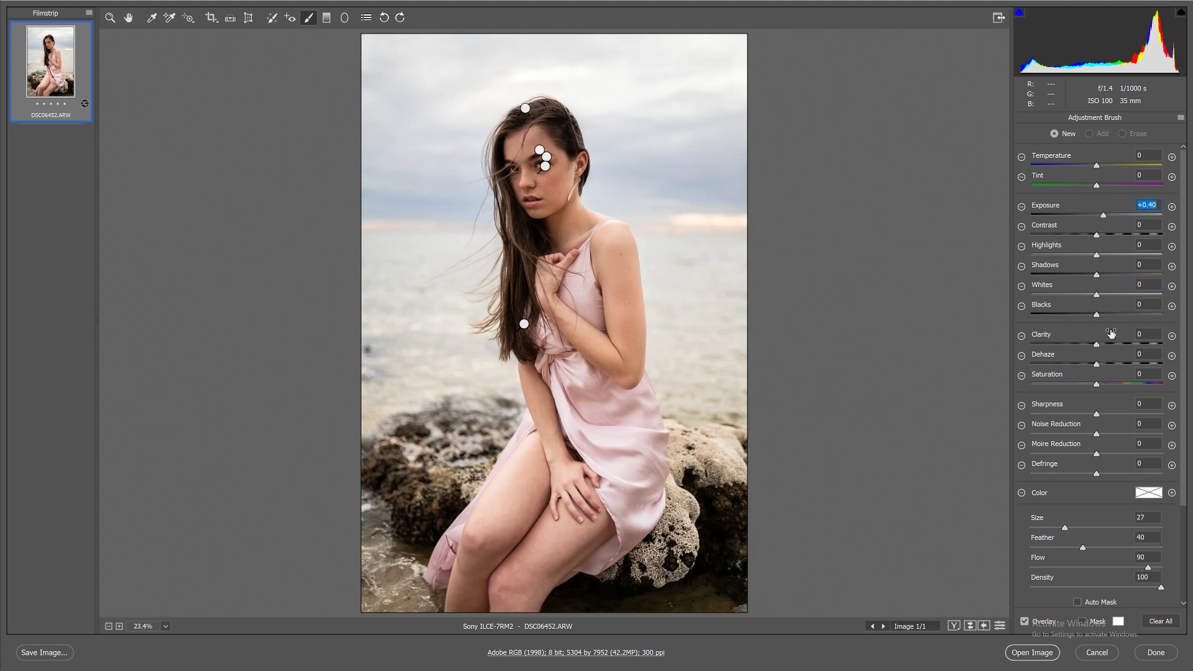
left_click_drag(592, 137, 615, 159)
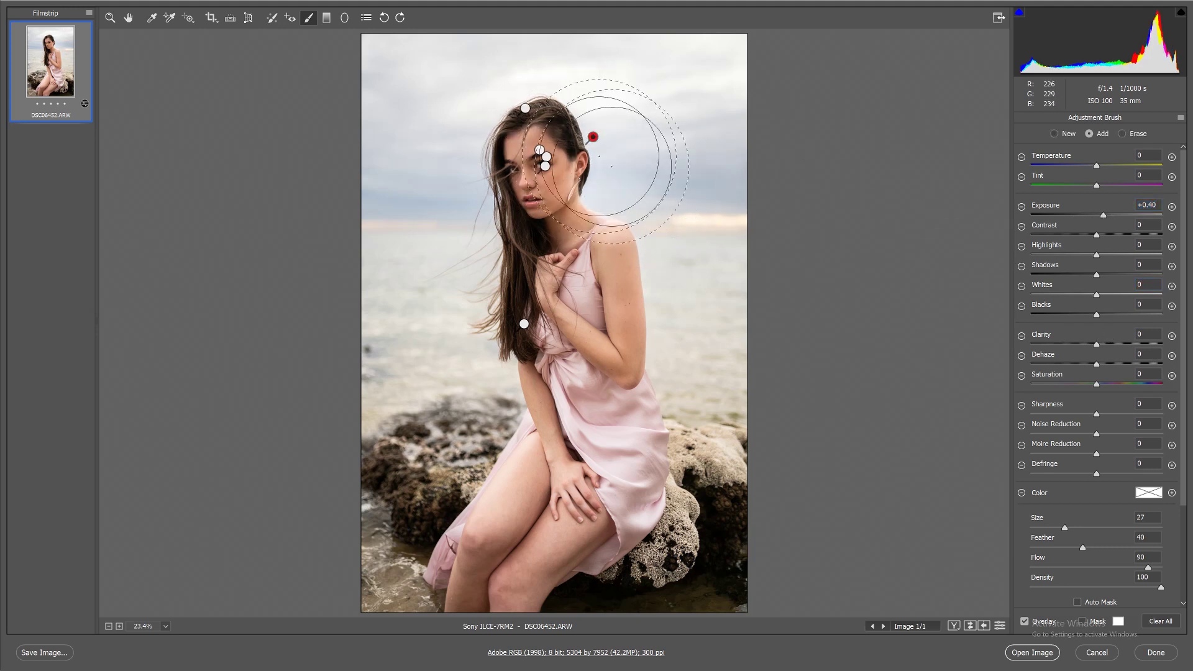
left_click(128, 18)
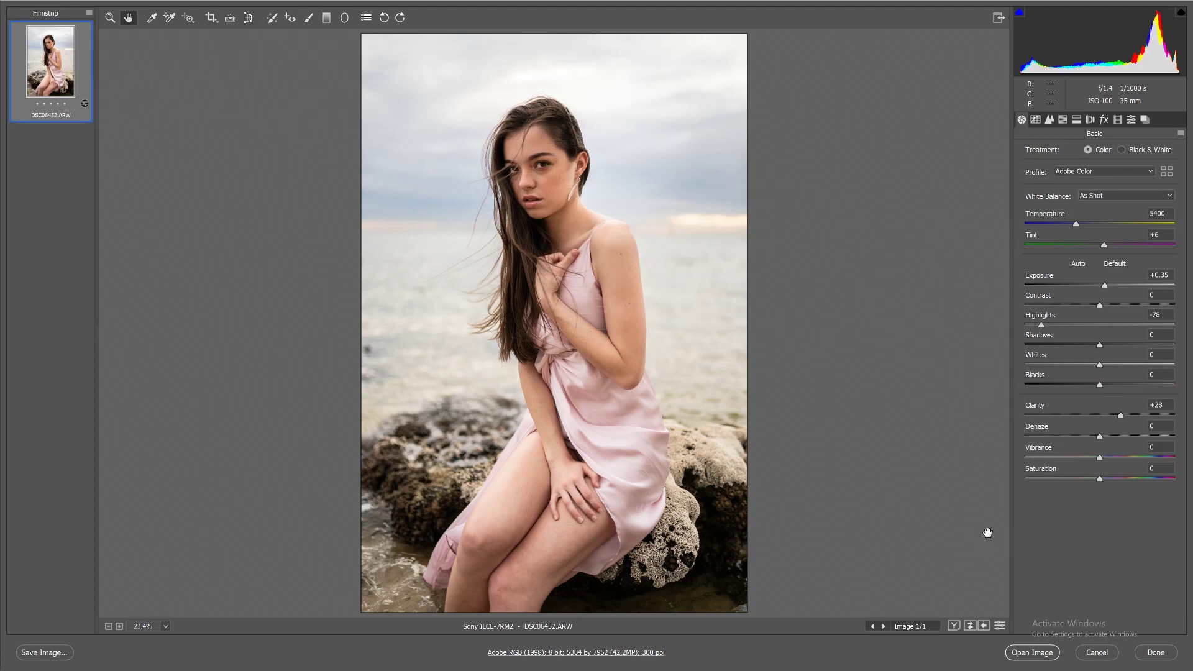
left_click(1155, 652)
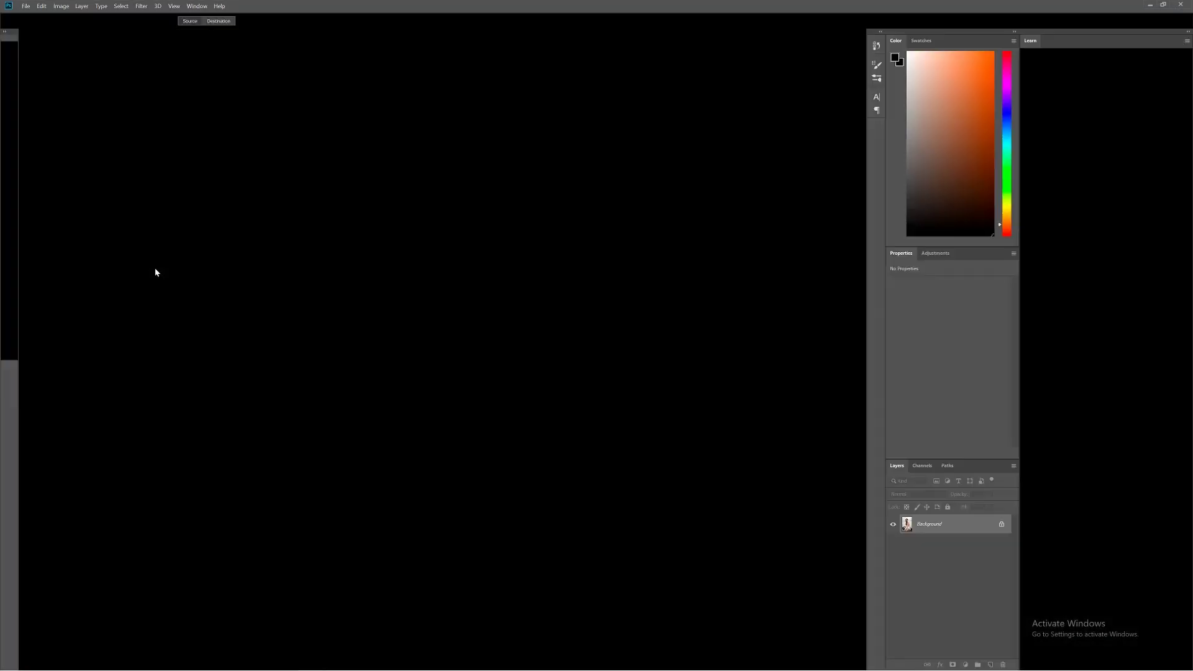
Step: Patch the shadowed skin under the fully visible eye with smoother skin from the cheek below
key("ctrl+plus")
scroll(242, 269, "up", 5)
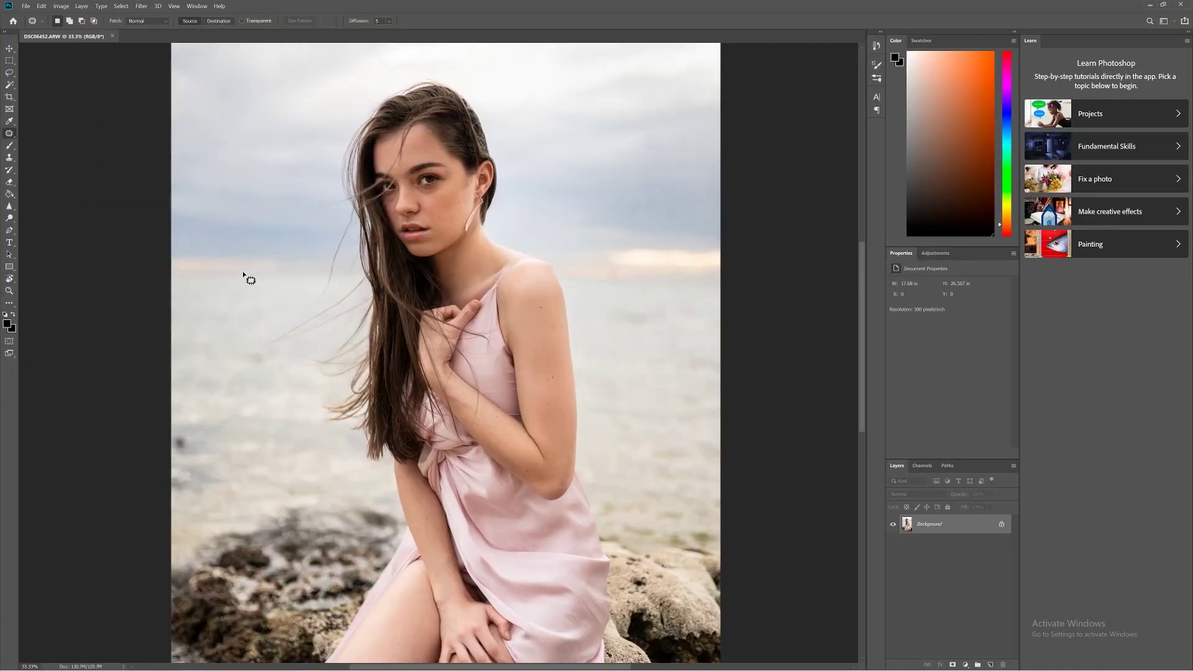
key("ctrl+plus")
key("ctrl+plus")
scroll(242, 269, "up", 2)
scroll(243, 271, "up", 2)
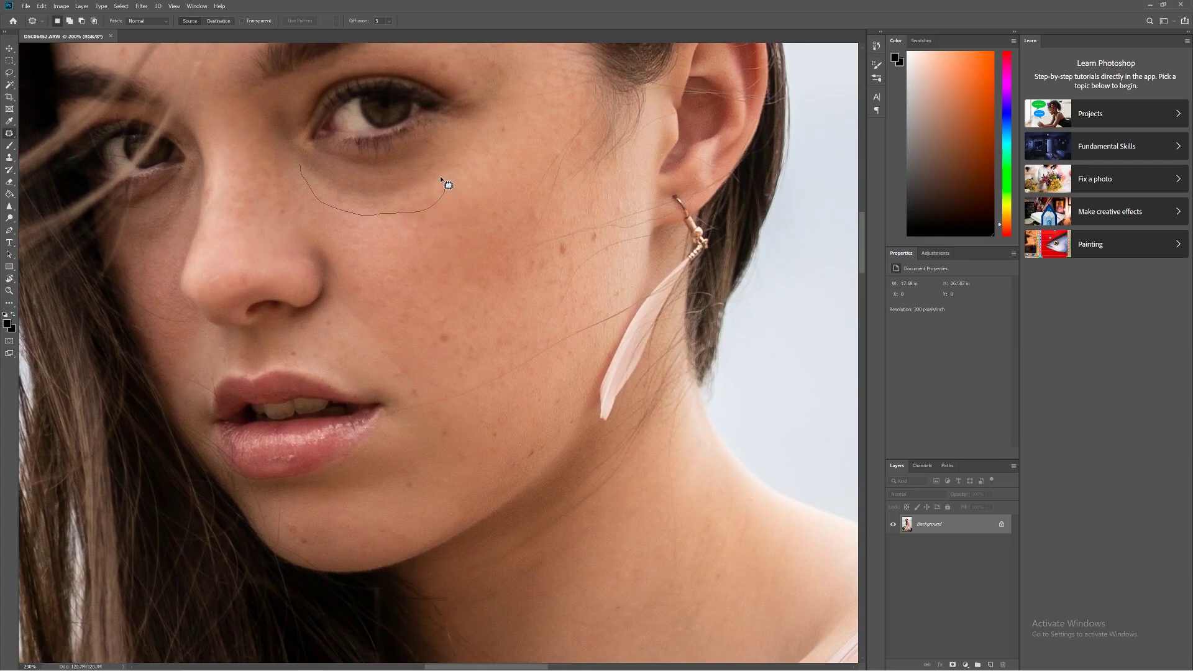
left_click_drag(346, 166, 302, 160)
left_click_drag(355, 188, 377, 232)
key("ctrl+d")
Step: Patch the dark skin under the hair-covered eye with cleaner skin beside it
scroll(153, 271, "up", 2)
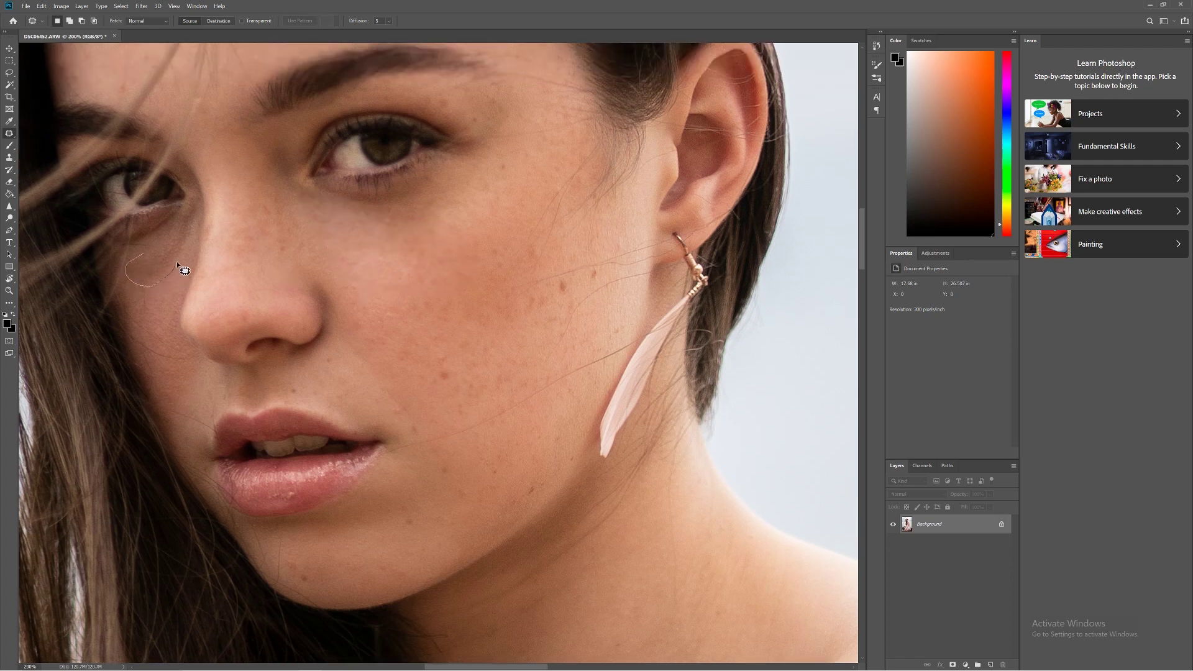
mouse_move(194, 216)
left_mouse_down()
mouse_move(168, 230)
mouse_move(154, 304)
left_mouse_up()
key("ctrl+d")
key("ctrl+d")
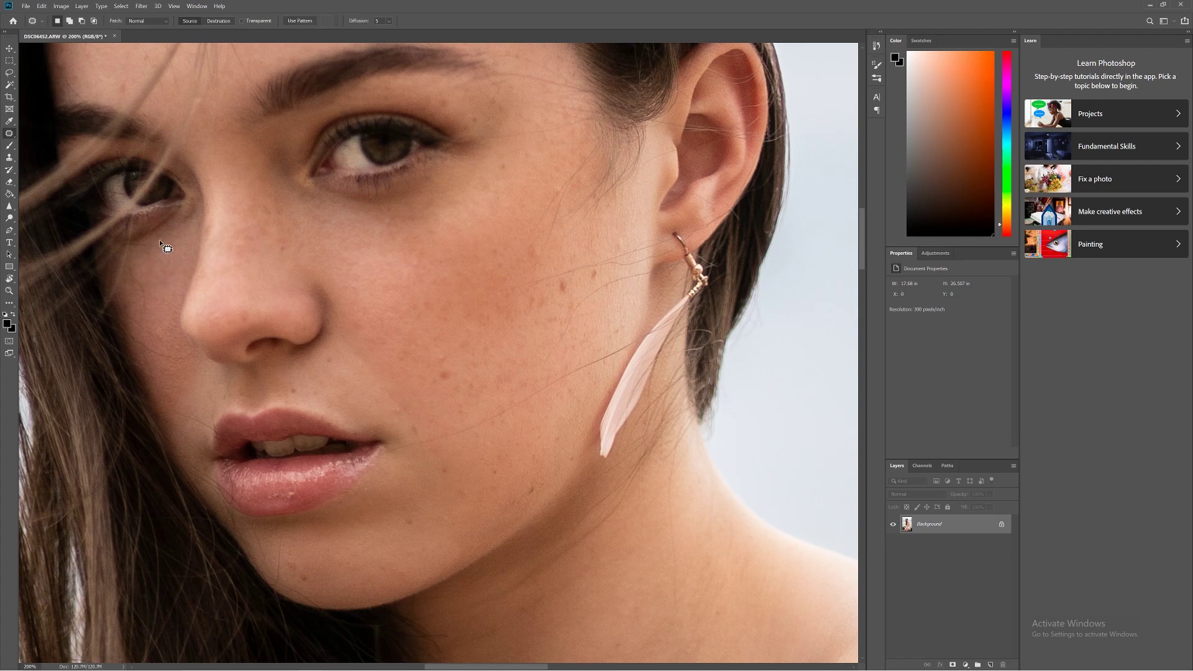
Step: Patch the skin at the corner of the mouth and the crease running from the nostril to the cheek
key("ctrl+0")
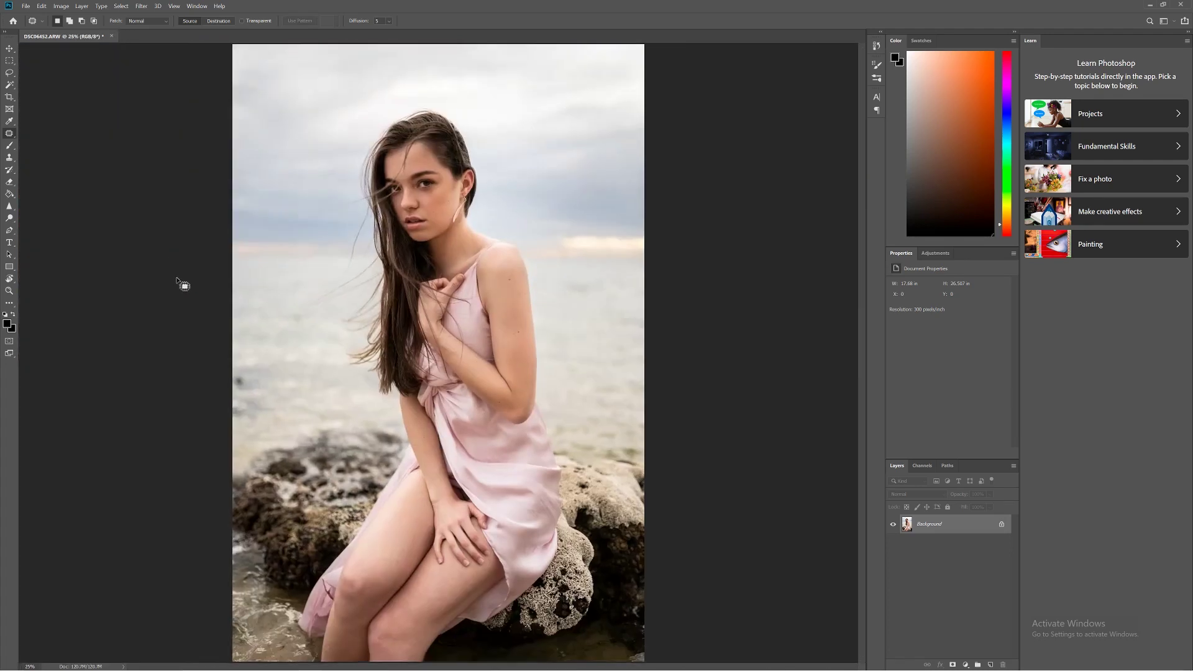
scroll(327, 248, "up", 3)
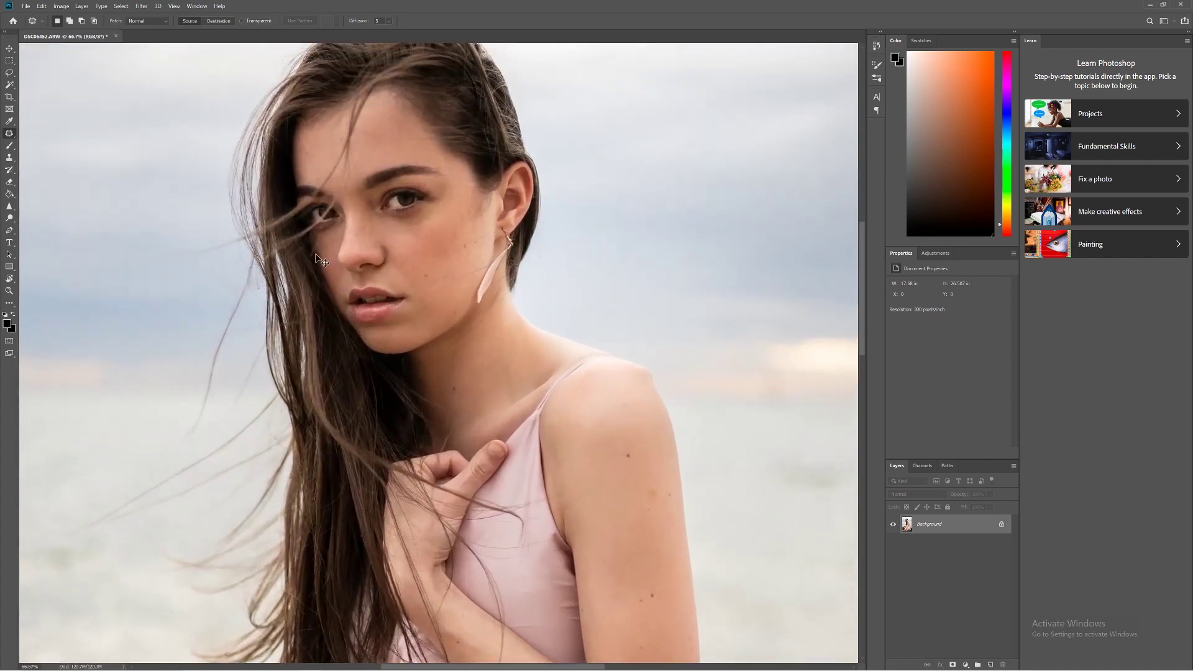
scroll(321, 250, "up", 3)
mouse_move(344, 277)
left_mouse_down()
mouse_move(371, 279)
mouse_move(361, 244)
left_mouse_up()
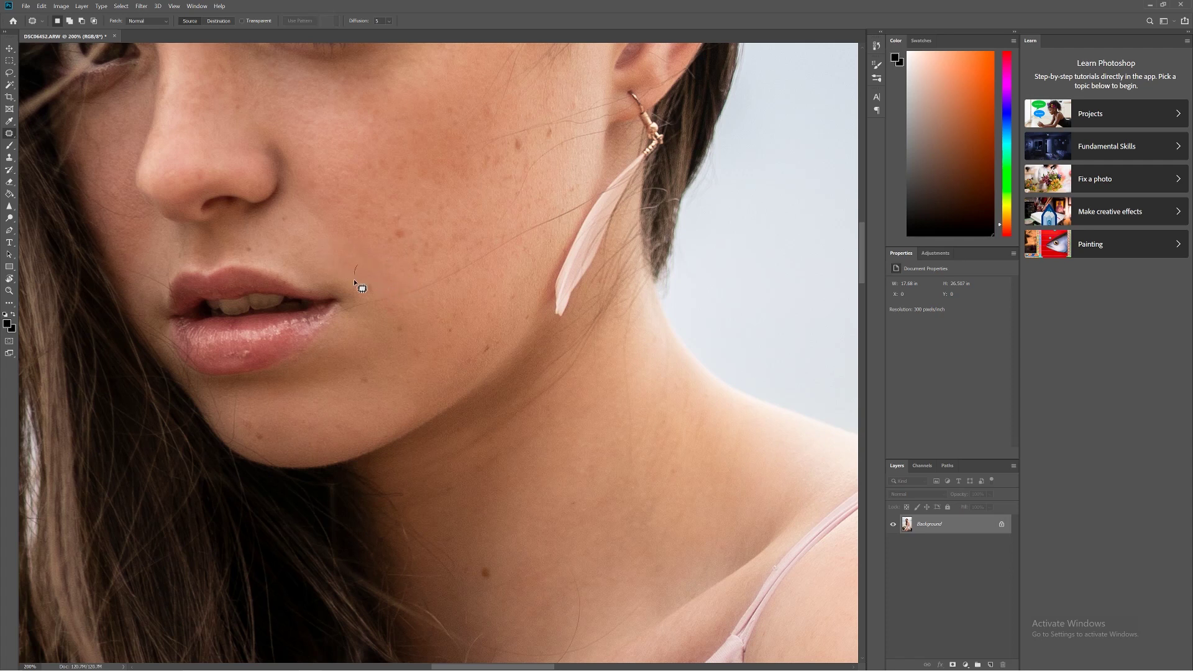
scroll(348, 267, "up", 2)
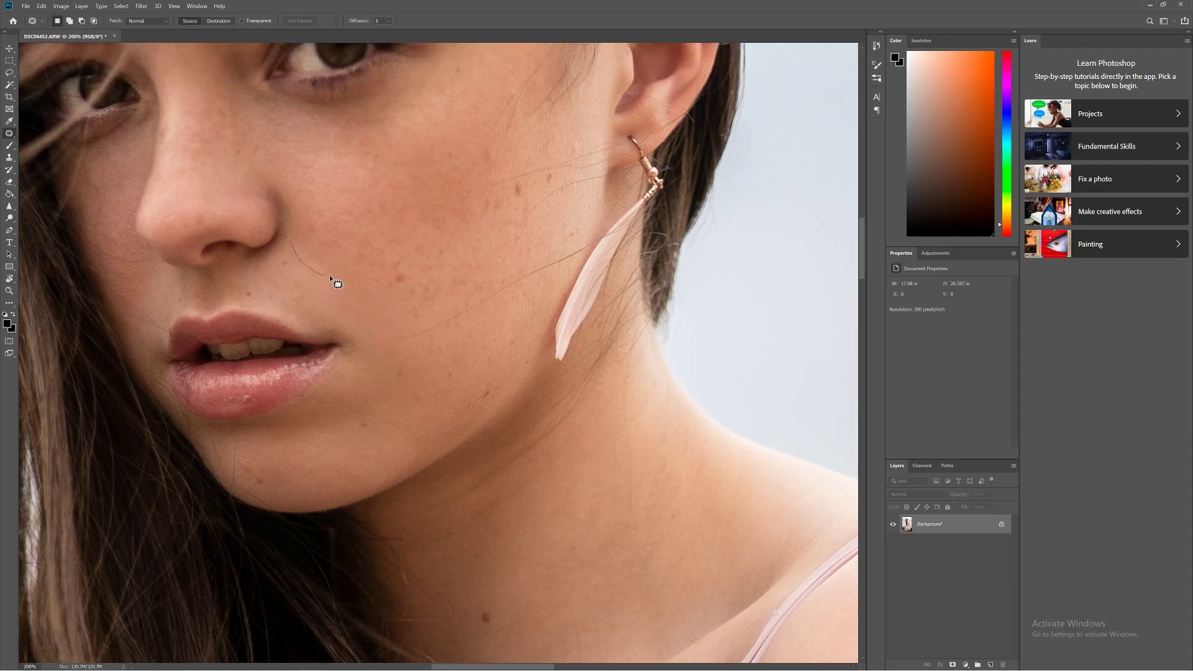
key("ctrl+d")
Step: Patch the small blemishes on the cheek below the fully visible eye with nearby clean skin
left_click_drag(406, 267, 406, 253)
scroll(409, 242, "up", 4)
left_click_drag(504, 245, 497, 229)
left_click_drag(496, 233, 464, 243)
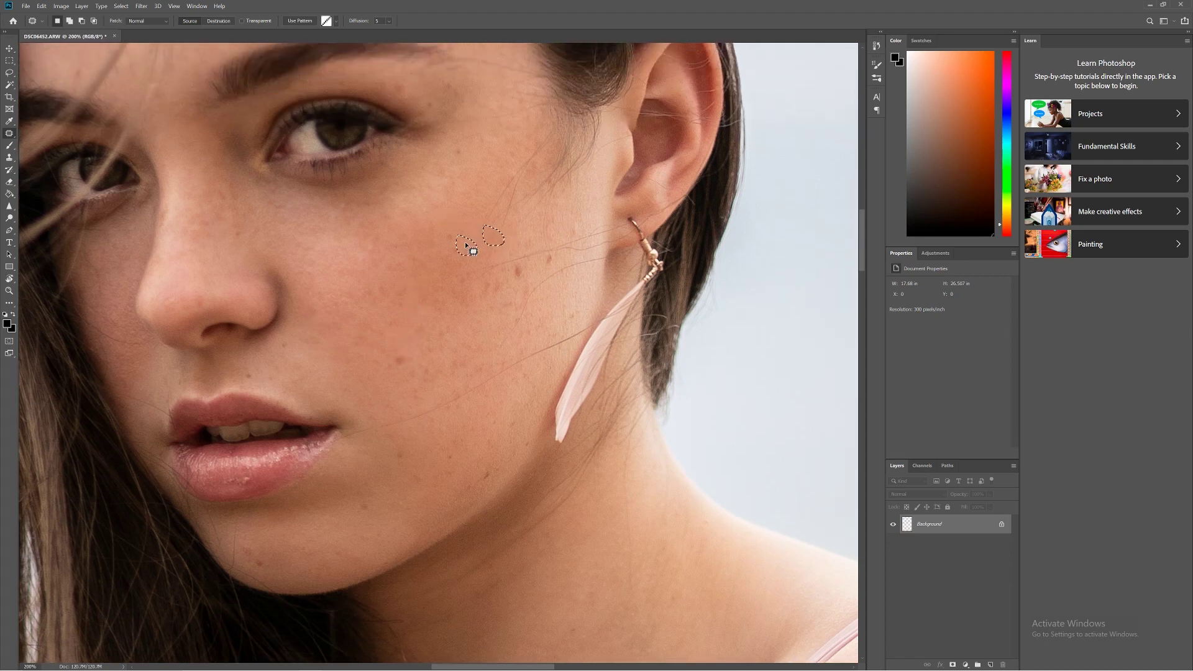
key("ctrl+d")
Step: Patch the blemishes on the forehead beside the loose strand of hair
scroll(471, 240, "up", 9)
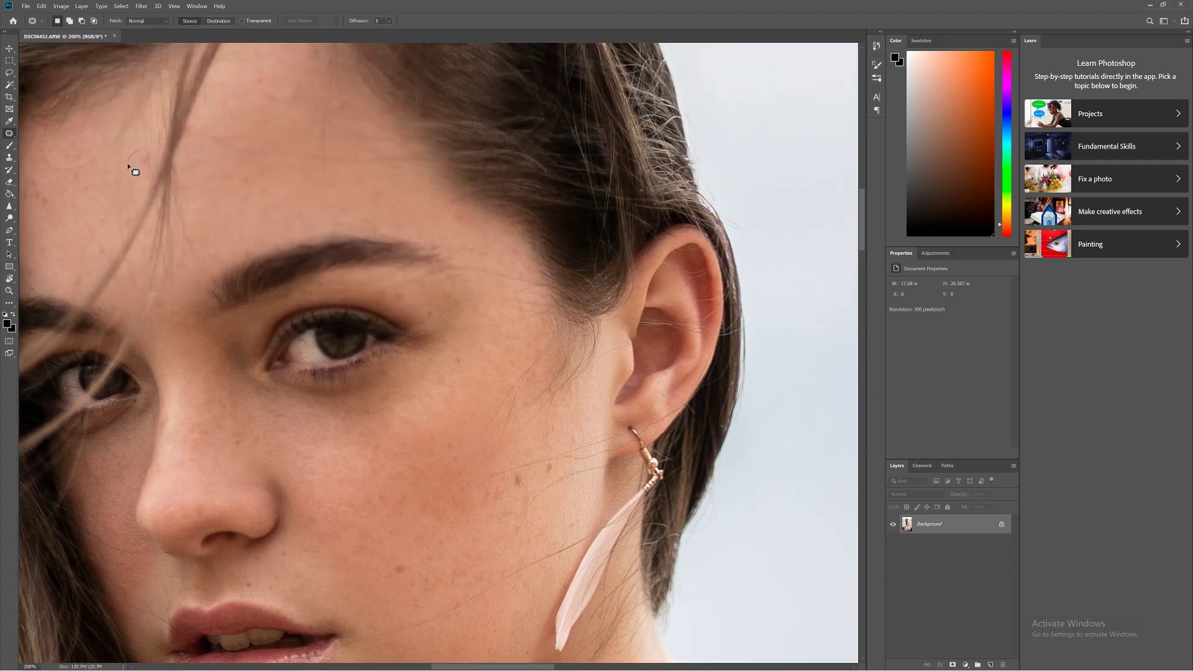
left_click_drag(148, 154, 146, 192)
scroll(147, 221, "left", 4)
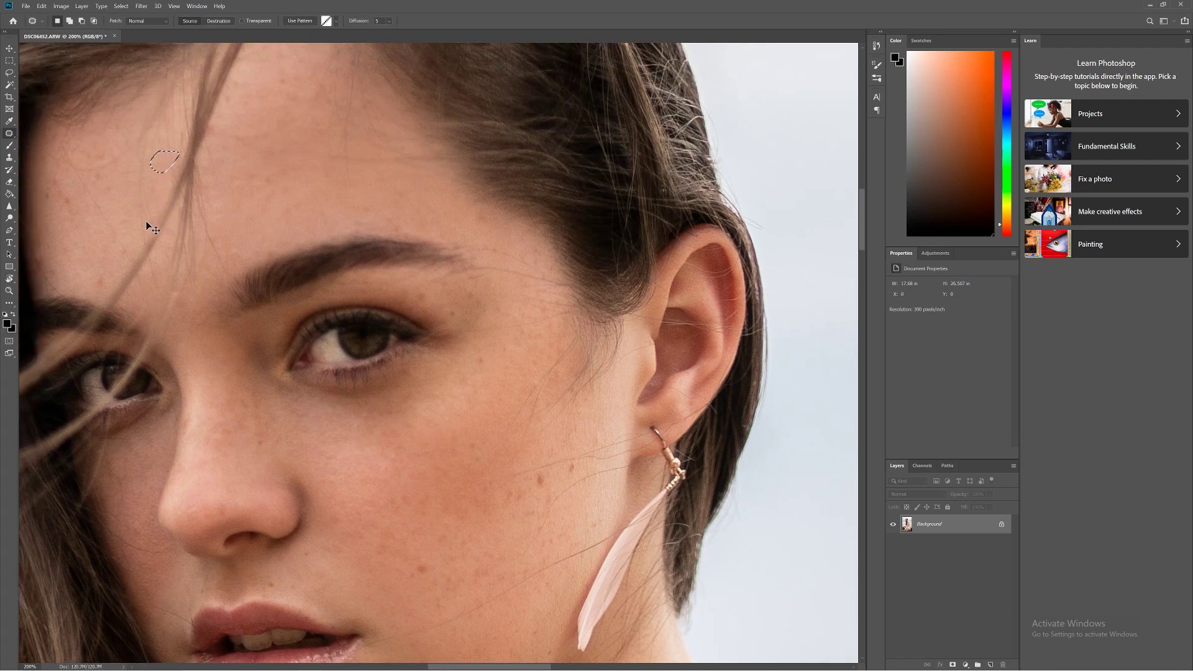
key("ctrl+d")
left_click_drag(115, 172, 109, 176)
left_click_drag(119, 187, 122, 197)
key("ctrl+d")
Step: Patch the spots above the hair-covered eyebrow and the remaining marks across the upper forehead
mouse_move(97, 250)
left_mouse_down()
mouse_move(92, 263)
mouse_move(111, 258)
left_mouse_up()
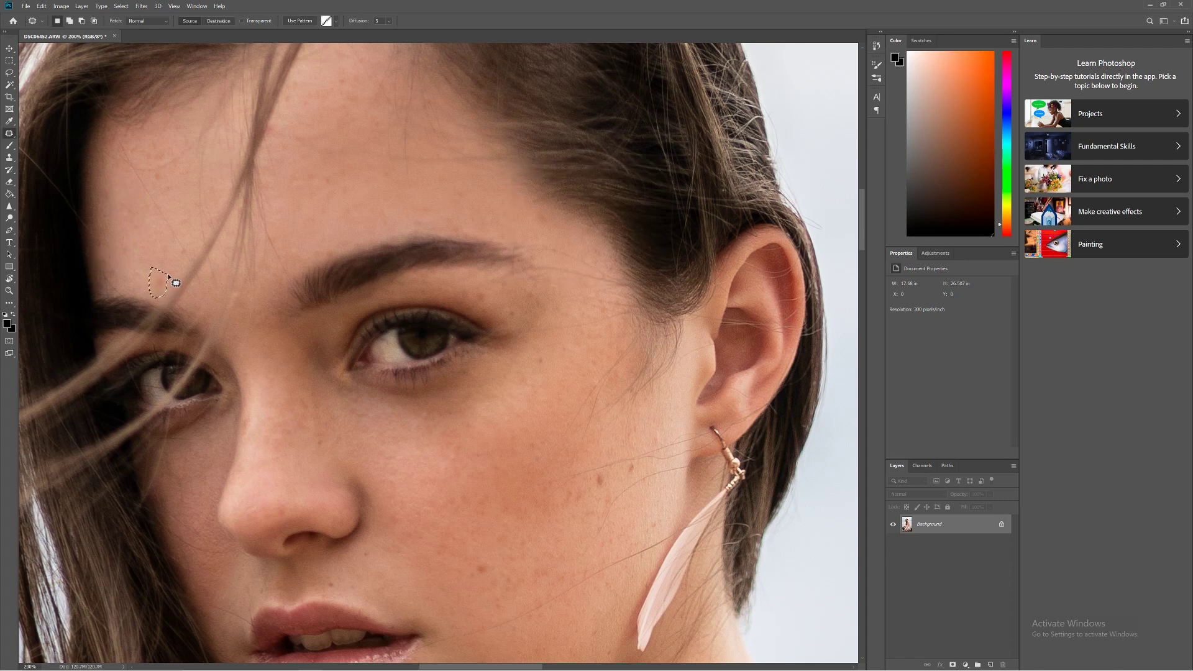
left_click_drag(185, 243, 189, 243)
scroll(280, 159, "up", 1)
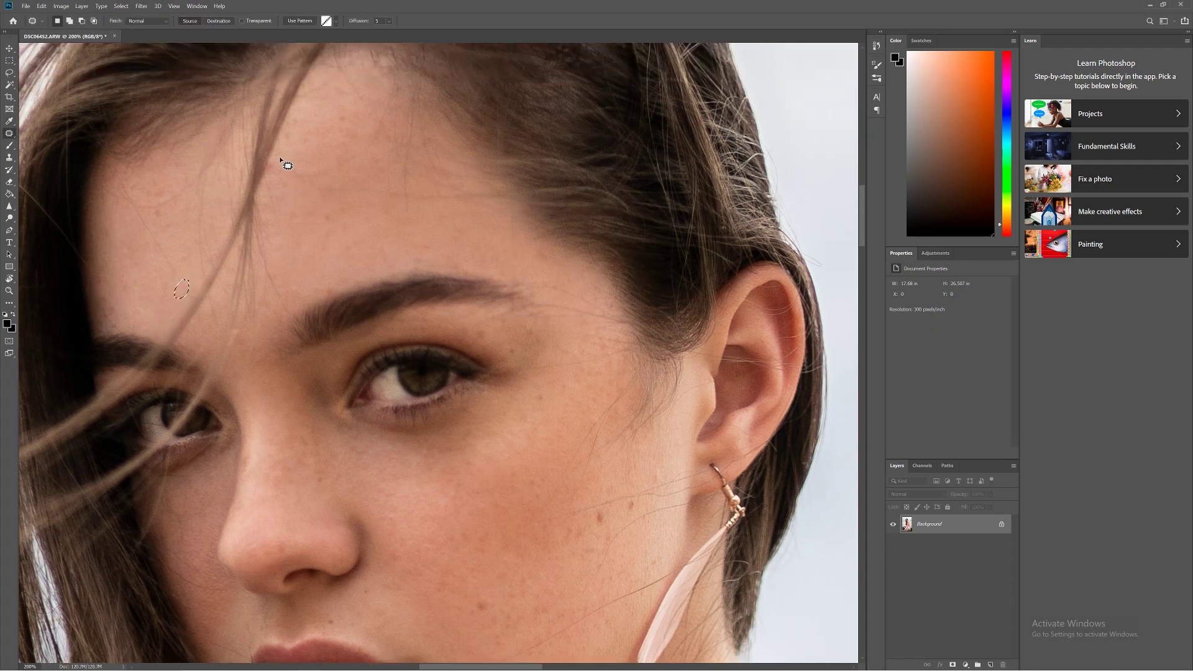
left_click_drag(353, 110, 352, 111)
left_click(522, 244)
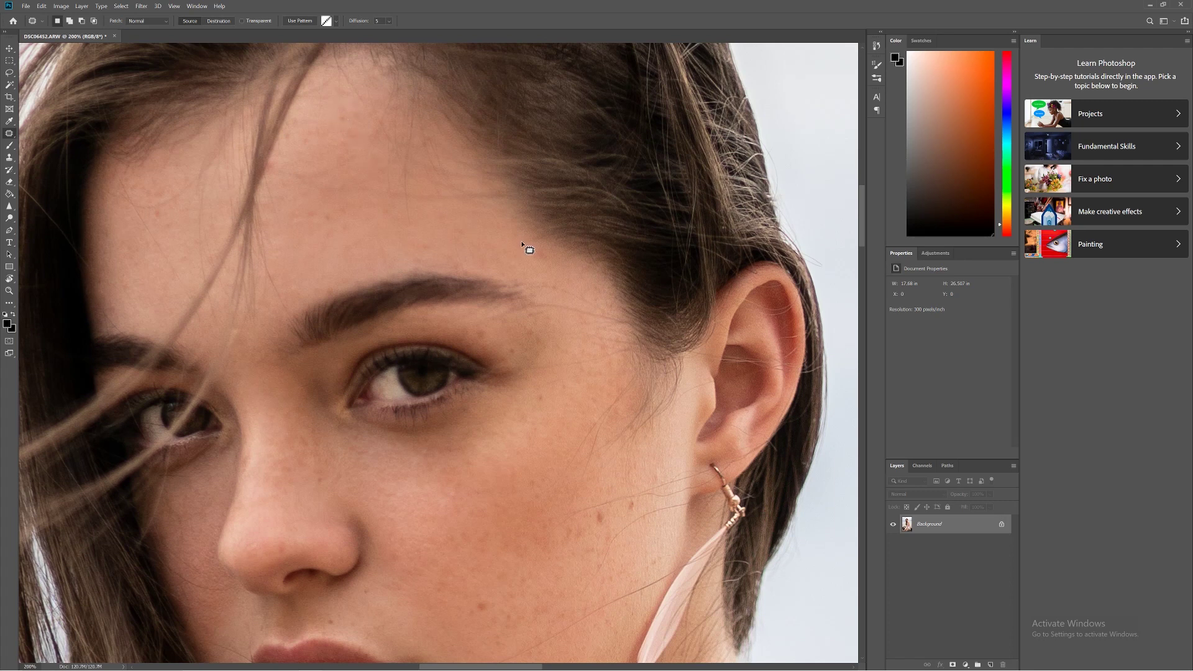
Step: Patch the brown spots on the outer cheek near the ear
scroll(646, 503, "down", 3)
mouse_move(628, 444)
left_mouse_down()
mouse_move(645, 466)
mouse_move(614, 468)
left_mouse_up()
left_click(616, 495)
key("ctrl+minus")
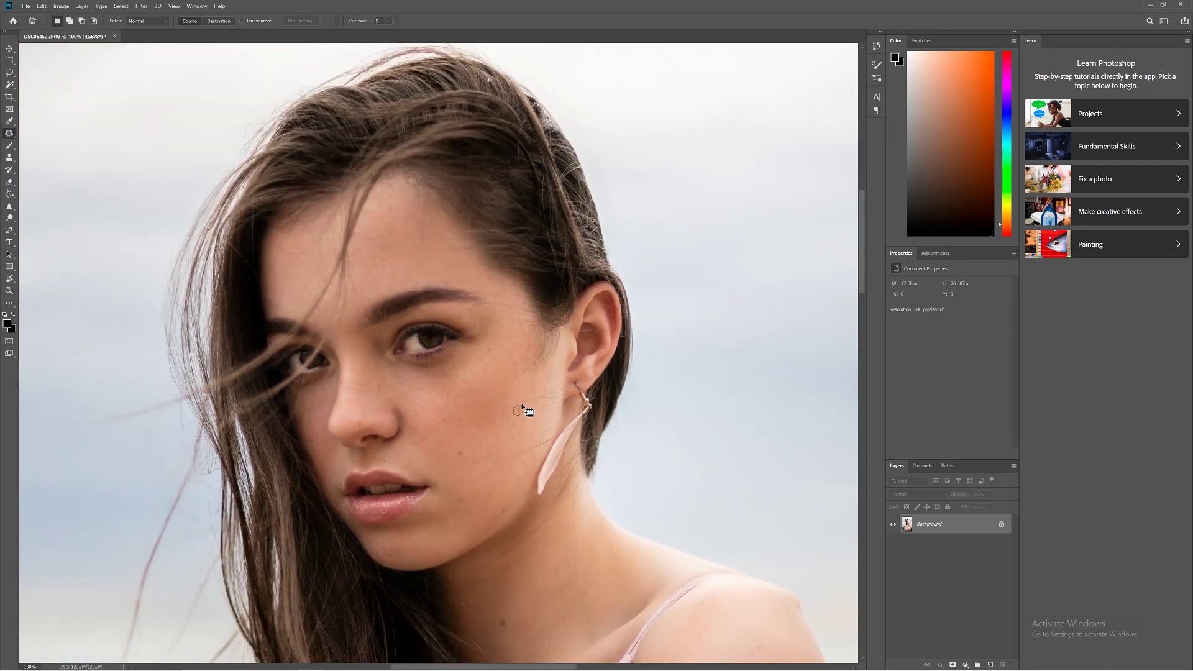
key("ctrl+0")
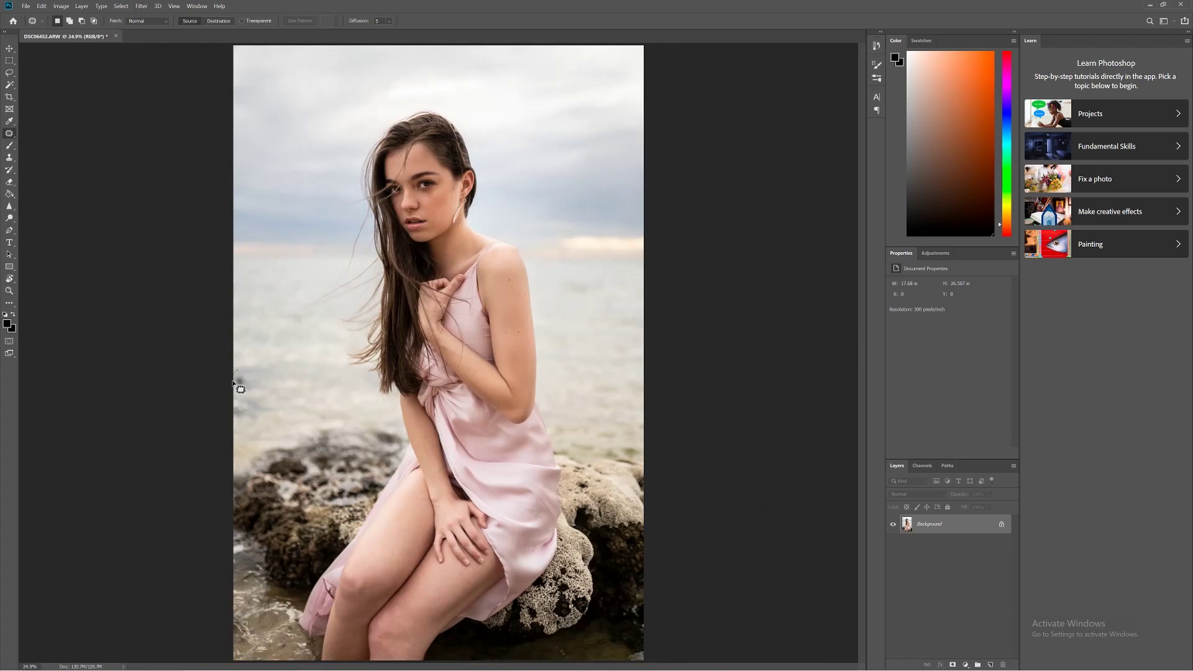
Step: Patch the dark spot in the sea at the photo's left edge with clean water
left_click_drag(253, 370, 244, 369)
left_click_drag(243, 379, 259, 364)
key("ctrl+d")
Step: Push the long hair outward with the Liquify filter's Forward Warp tool to add volume
left_click(142, 6)
left_click(163, 76)
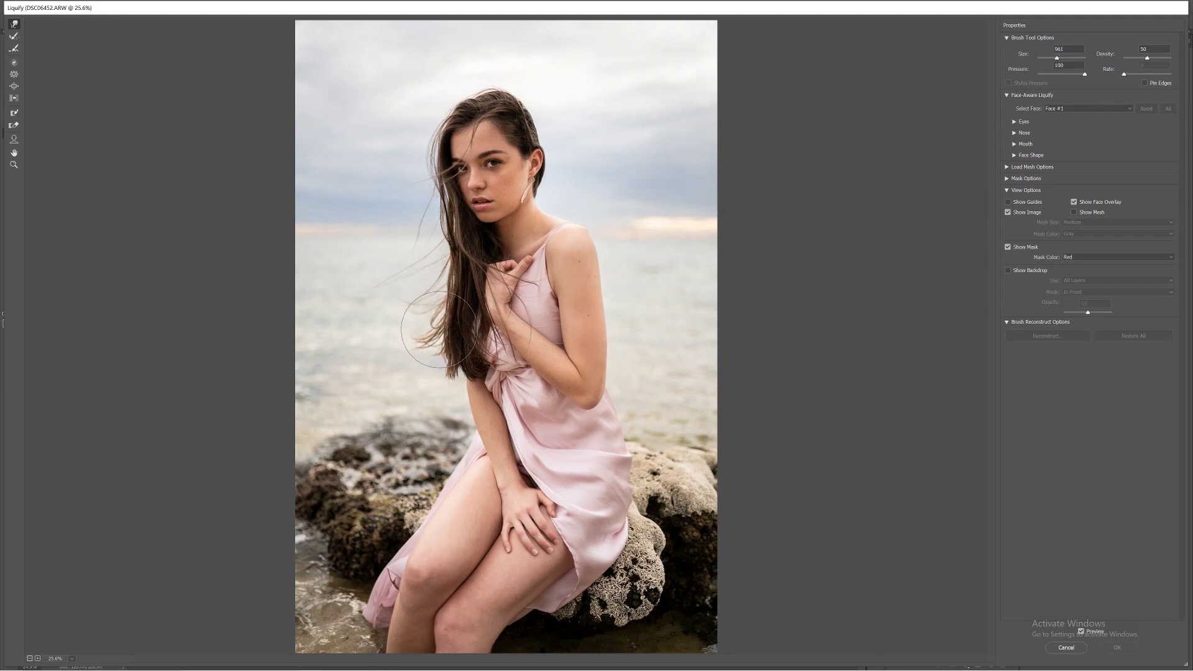
left_click_drag(446, 278, 429, 217)
left_click_drag(419, 160, 416, 159)
Step: Refine the hair's outer edge and crown with a smaller Liquify brush and apply the filter
key("ctrl+plus")
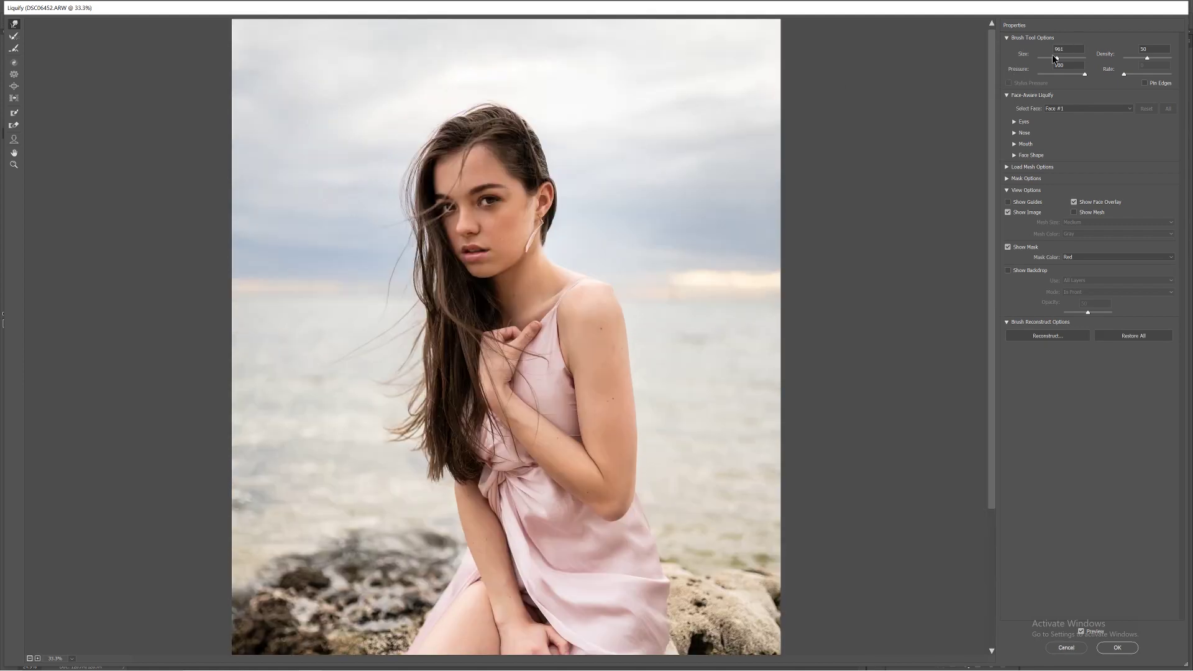
mouse_move(416, 176)
left_mouse_down()
mouse_move(407, 278)
mouse_move(427, 375)
mouse_move(425, 446)
left_mouse_up()
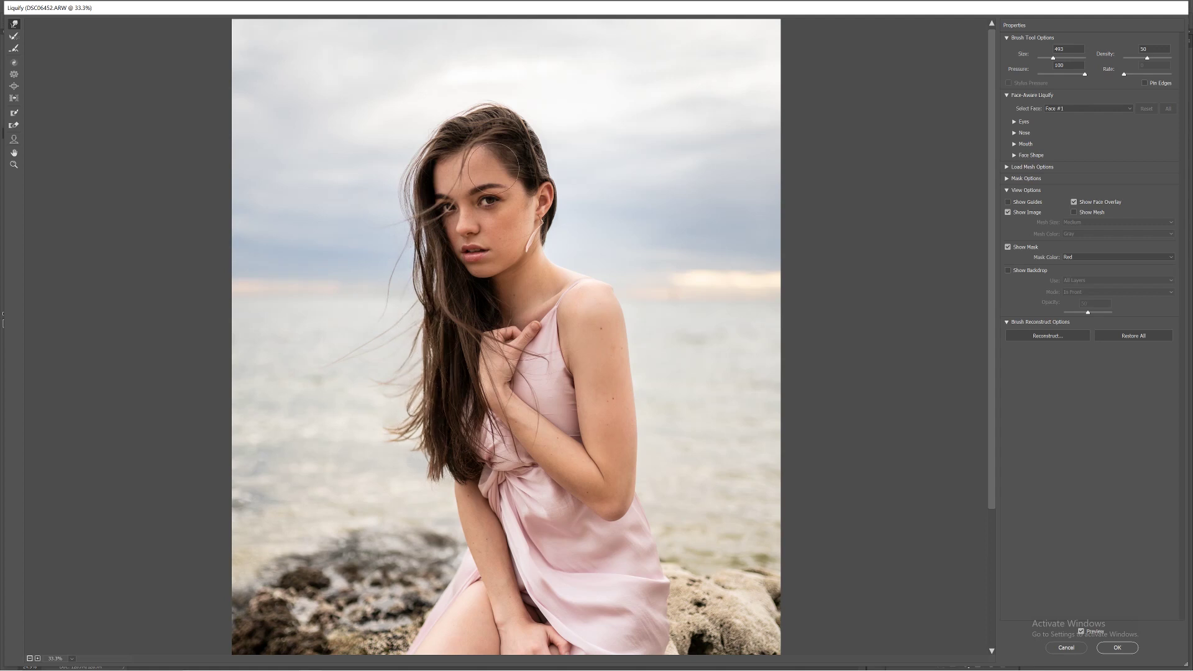
left_click_drag(469, 116, 467, 108)
key("ctrl+minus")
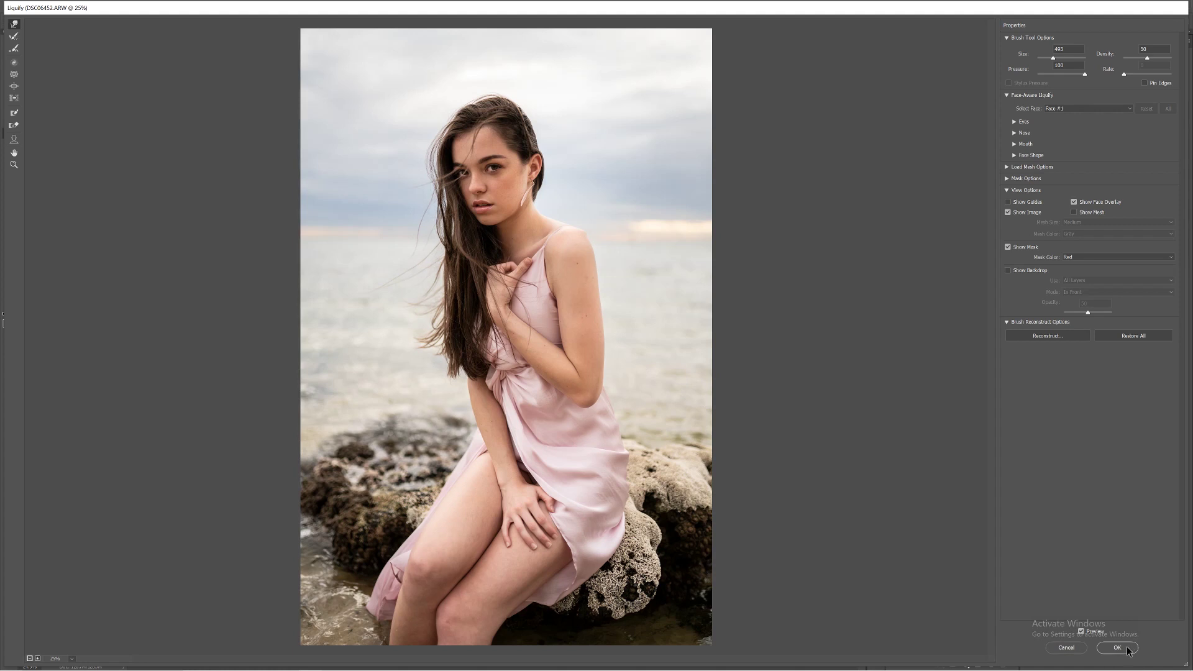
left_click(1127, 649)
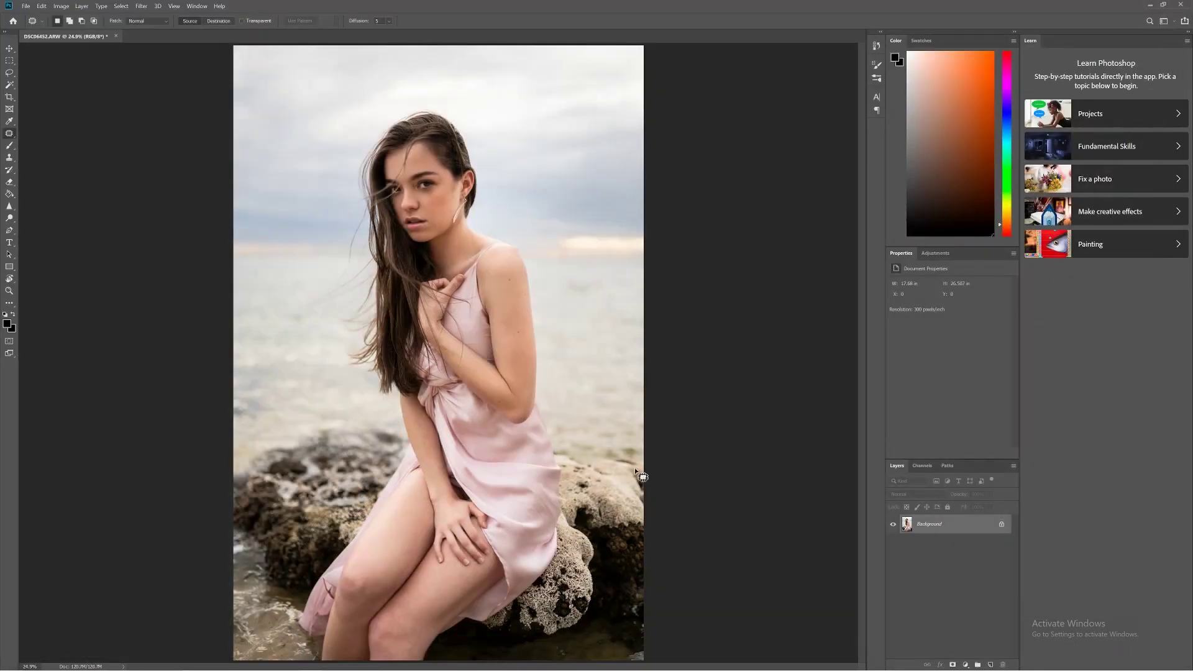
Step: Open the photo in the Camera Raw Filter and ready the Adjustment Brush over the face and shoulder
key("ctrl+minus")
left_click(141, 7)
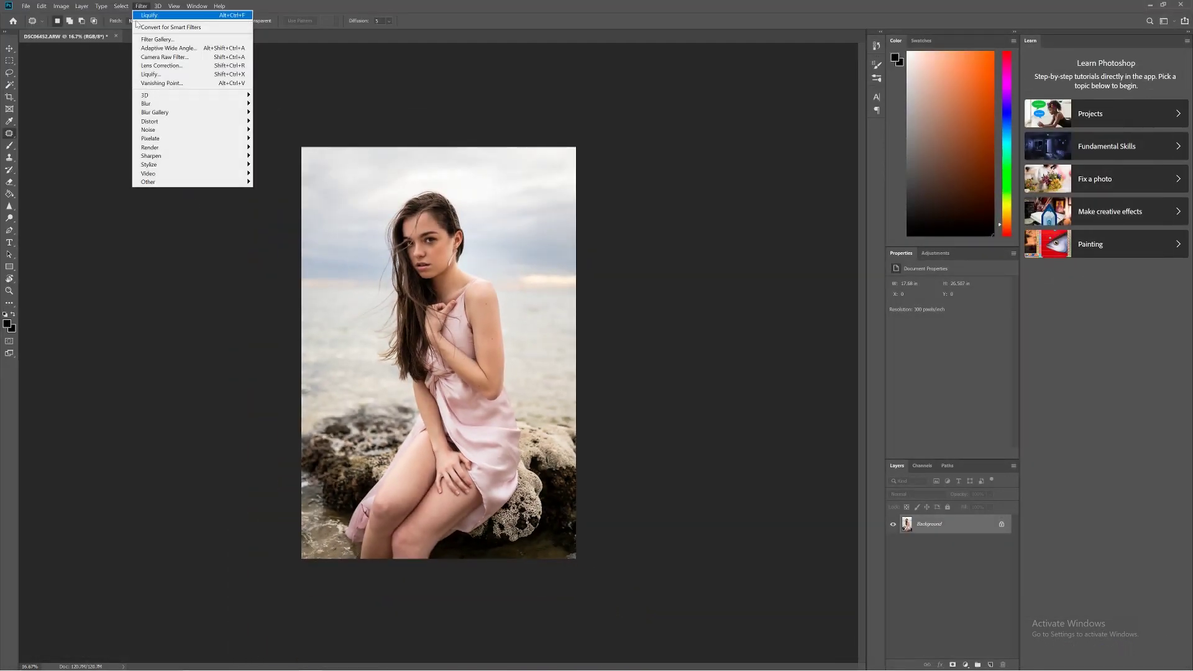
left_click(165, 56)
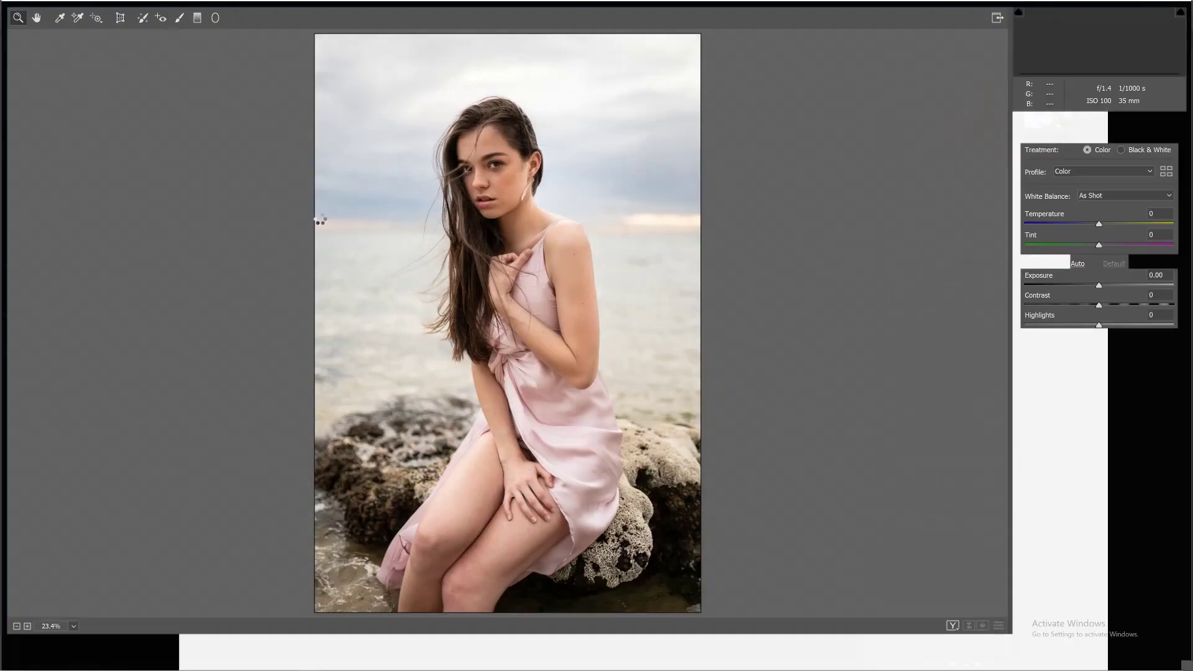
key("ctrl+plus")
key("ctrl+plus")
left_click(179, 18)
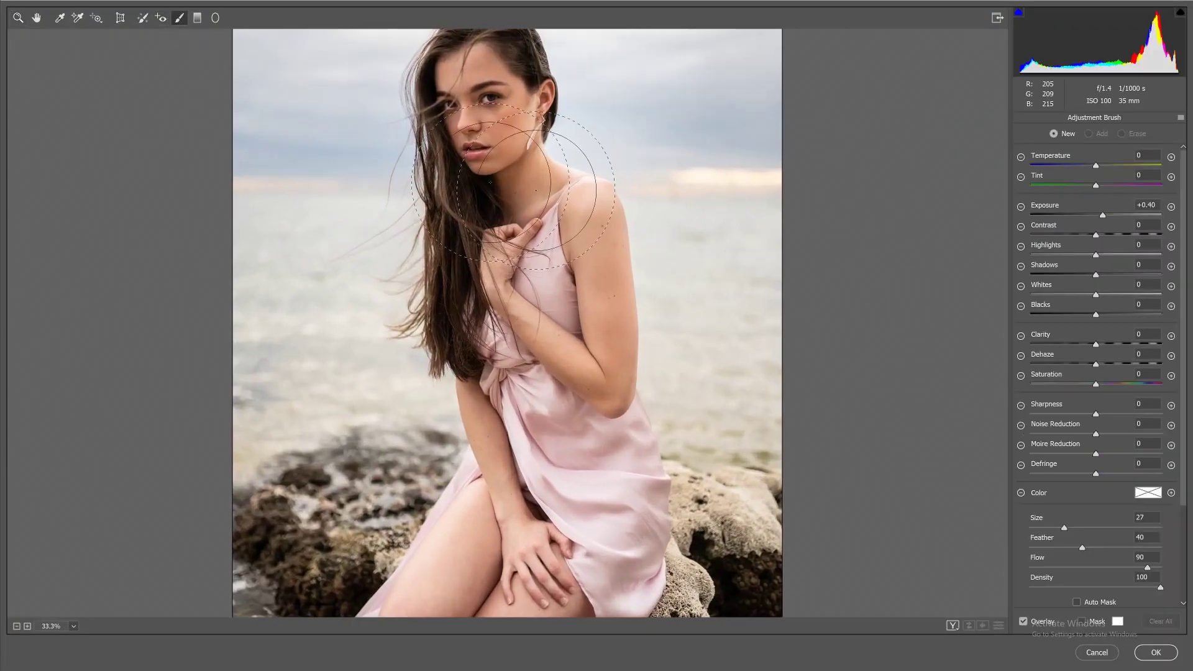
key("ctrl+plus")
key("ctrl+plus")
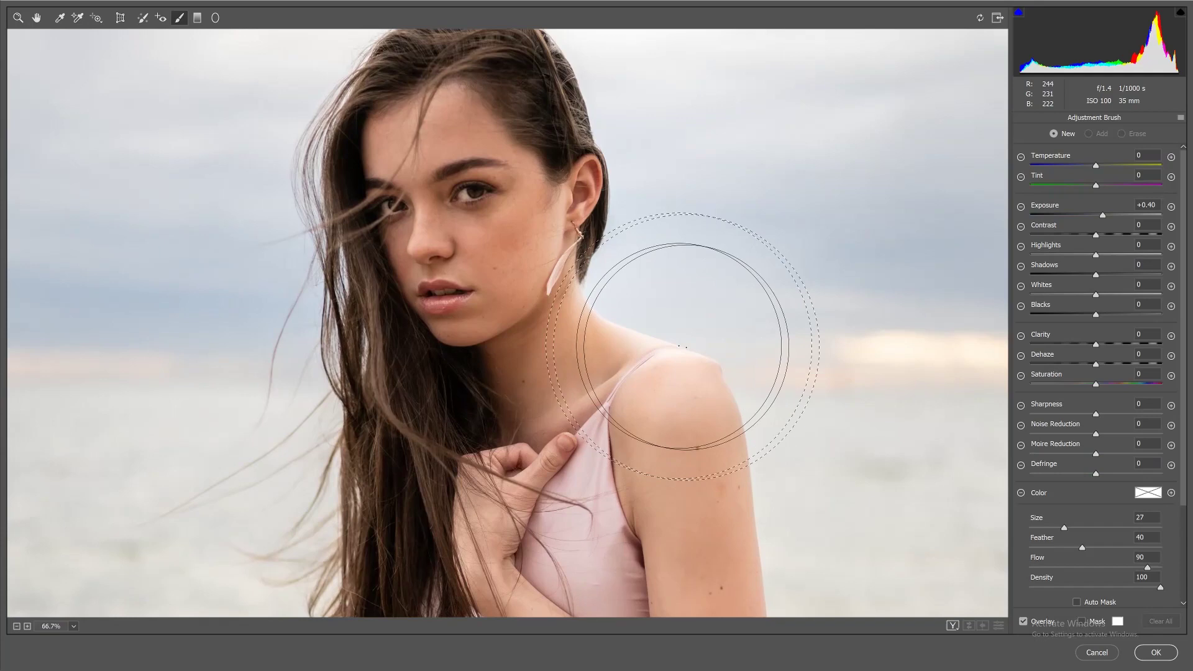
Step: Brush a Whites +15 adjustment beside the neck and shoulder at brush Size 23, resetting its Exposure to 0
left_click(1105, 293)
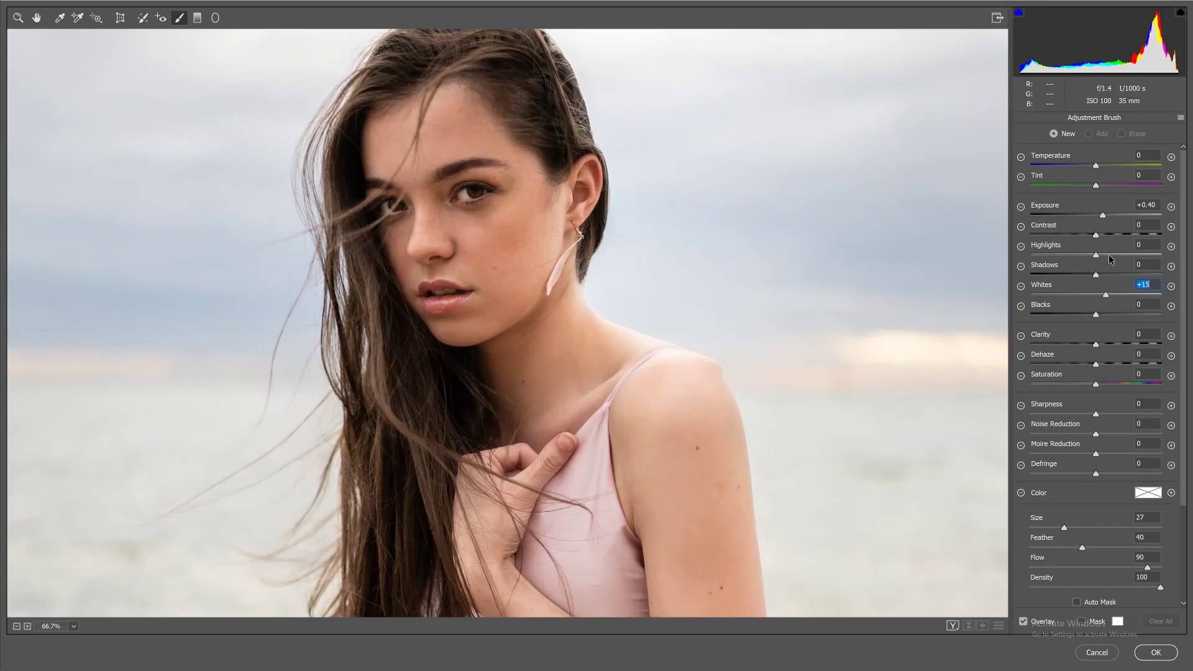
key("bracketleft")
key("bracketleft")
left_click(675, 332)
key("ctrl+0")
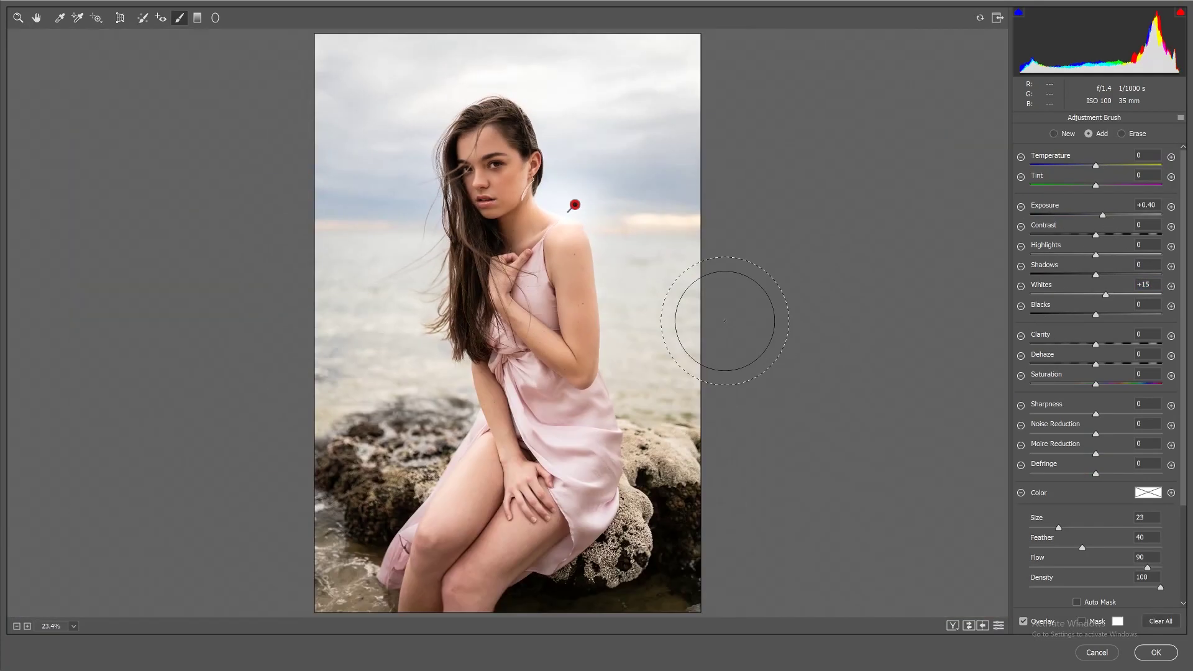
double_click(1102, 216)
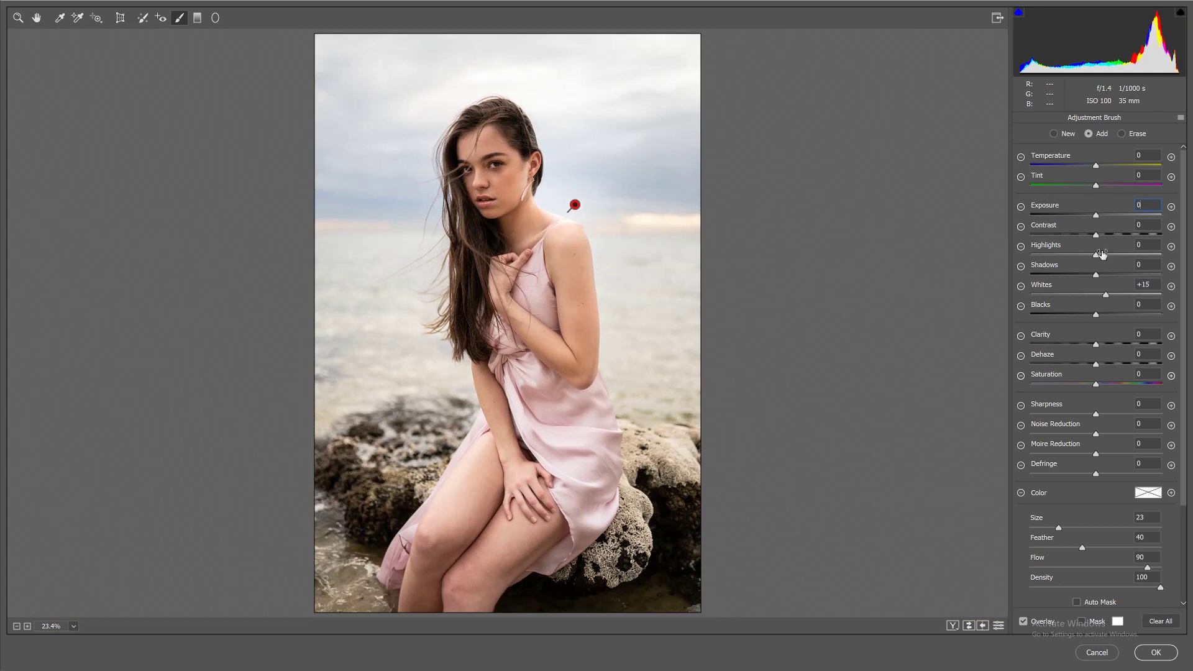
Step: Brush a new Exposure +0.10 adjustment down the shoulder area beside the neck at brush Size 24
left_click(142, 18)
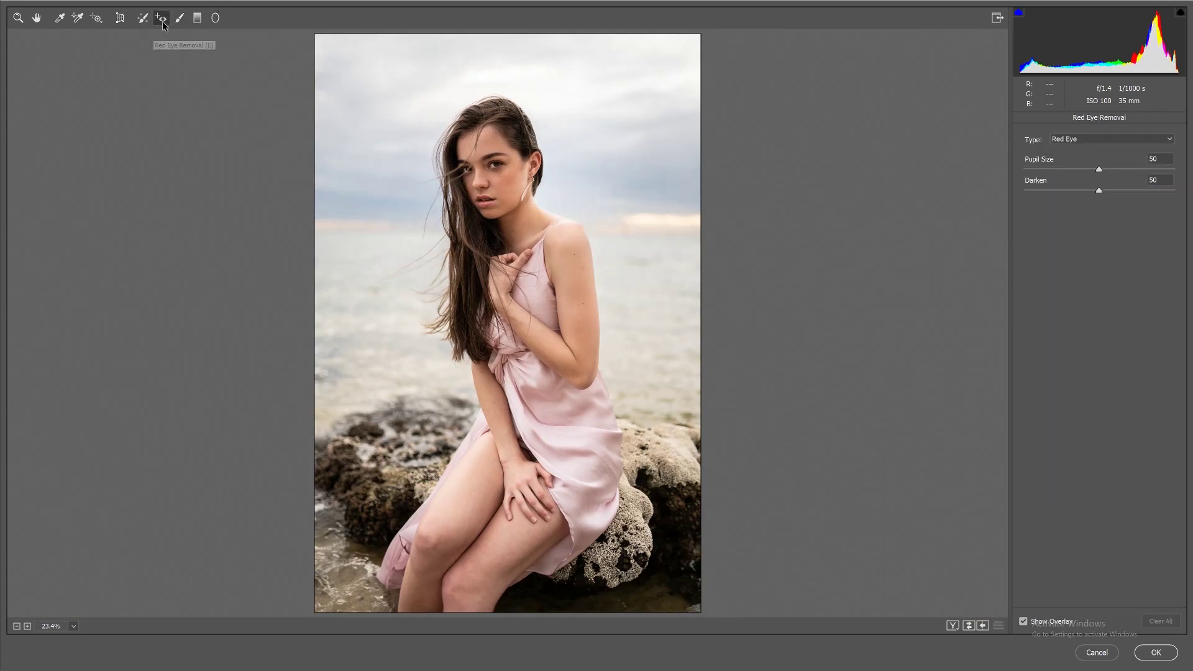
left_click(179, 18)
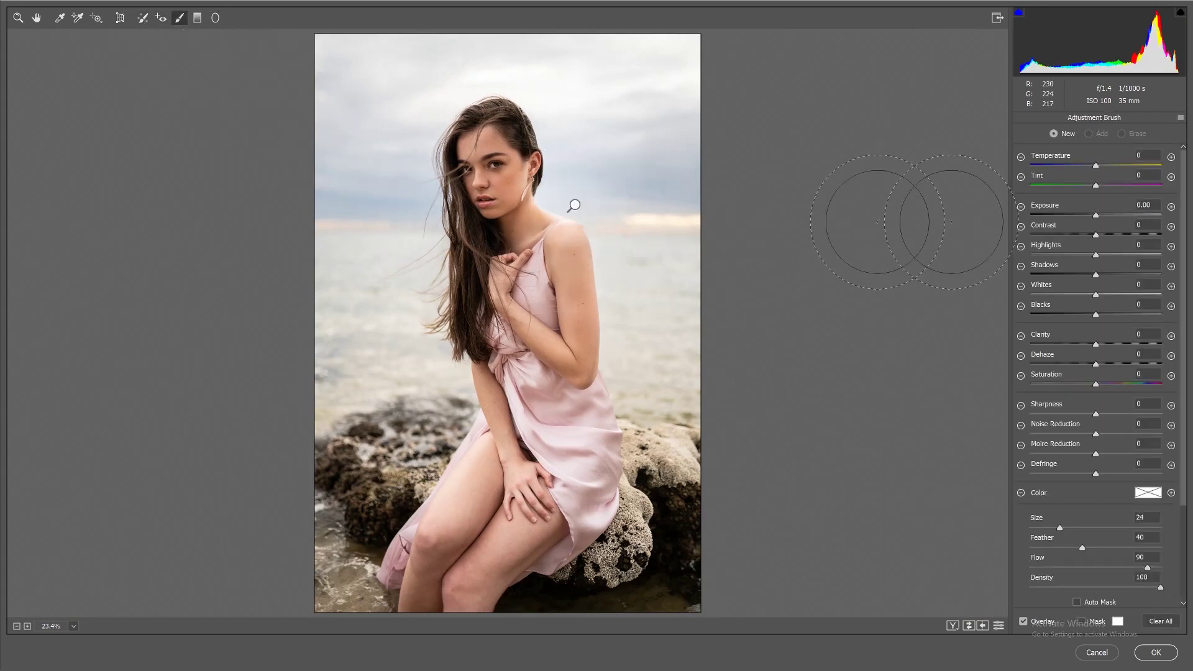
left_click_drag(1098, 216, 1098, 216)
left_click_drag(590, 208, 587, 260)
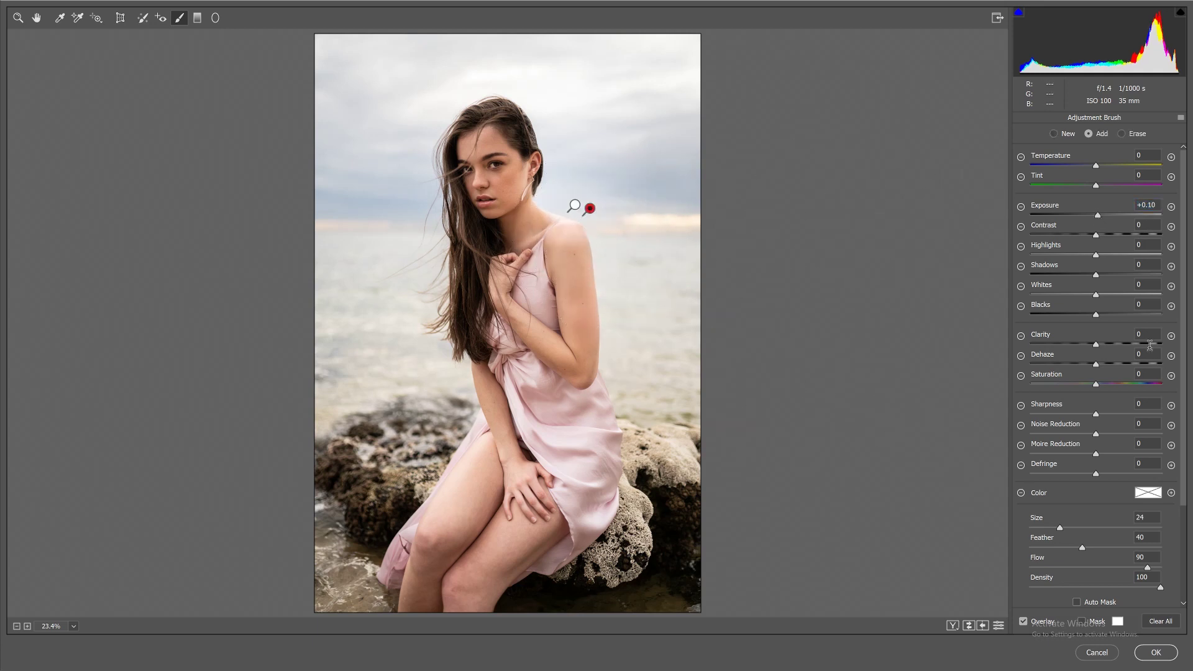
Step: Fine-tune the new brush adjustment's Exposure to a subtle lift and apply the Camera Raw Filter
left_click(1099, 215)
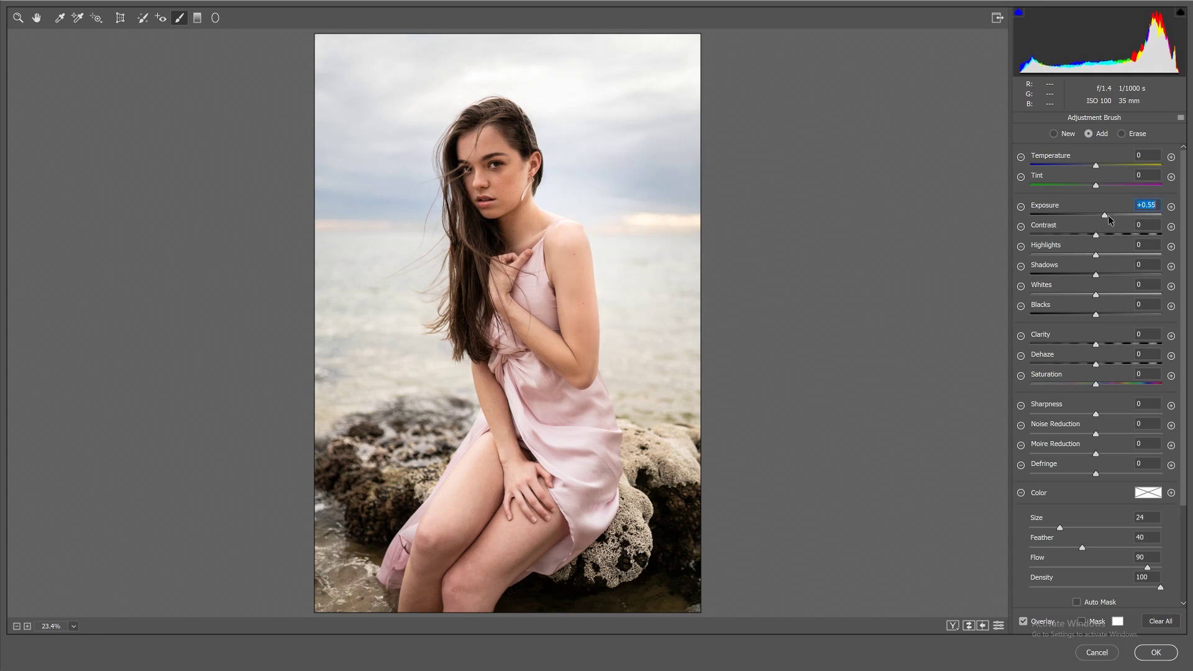
left_click(1100, 215)
key("bracketright")
left_click(1155, 652)
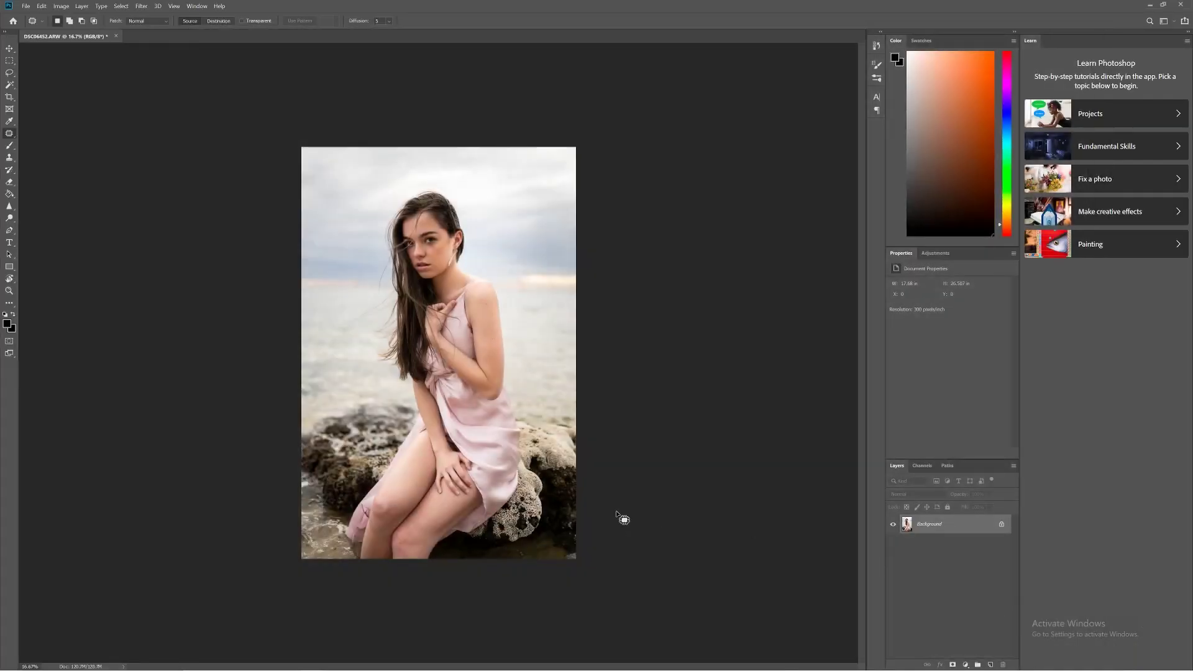
Step: Draw a loose Lasso selection around the woman and her hair, and invert it to select the background
key("ctrl+plus")
key("ctrl+plus")
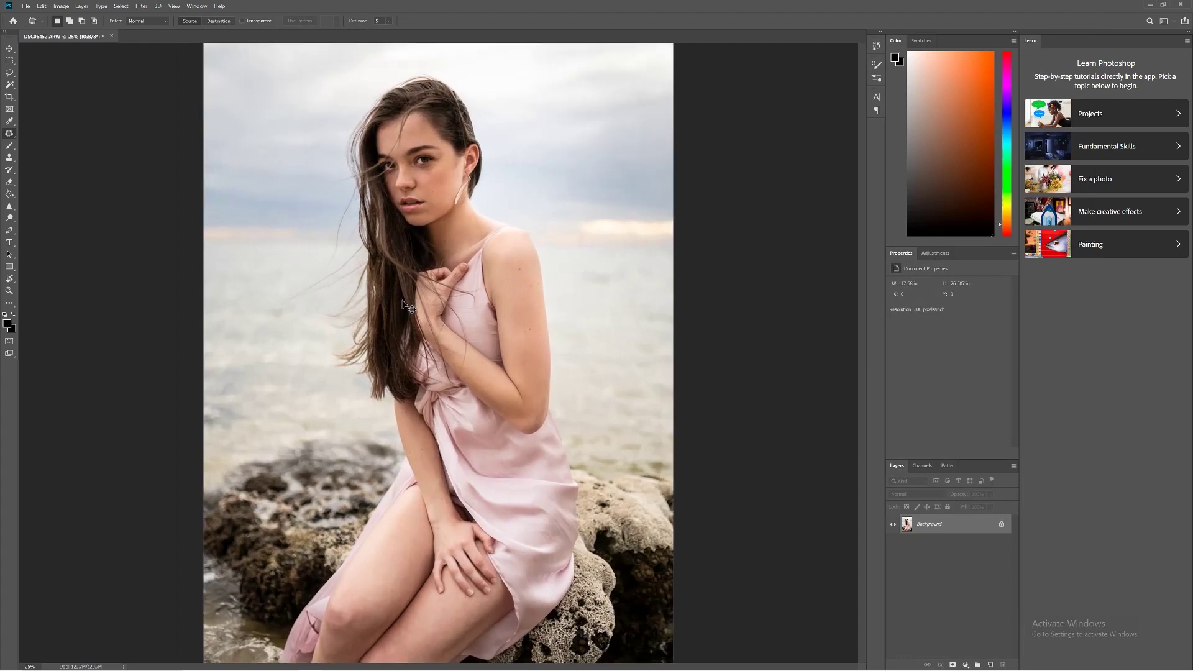
key("ctrl+0")
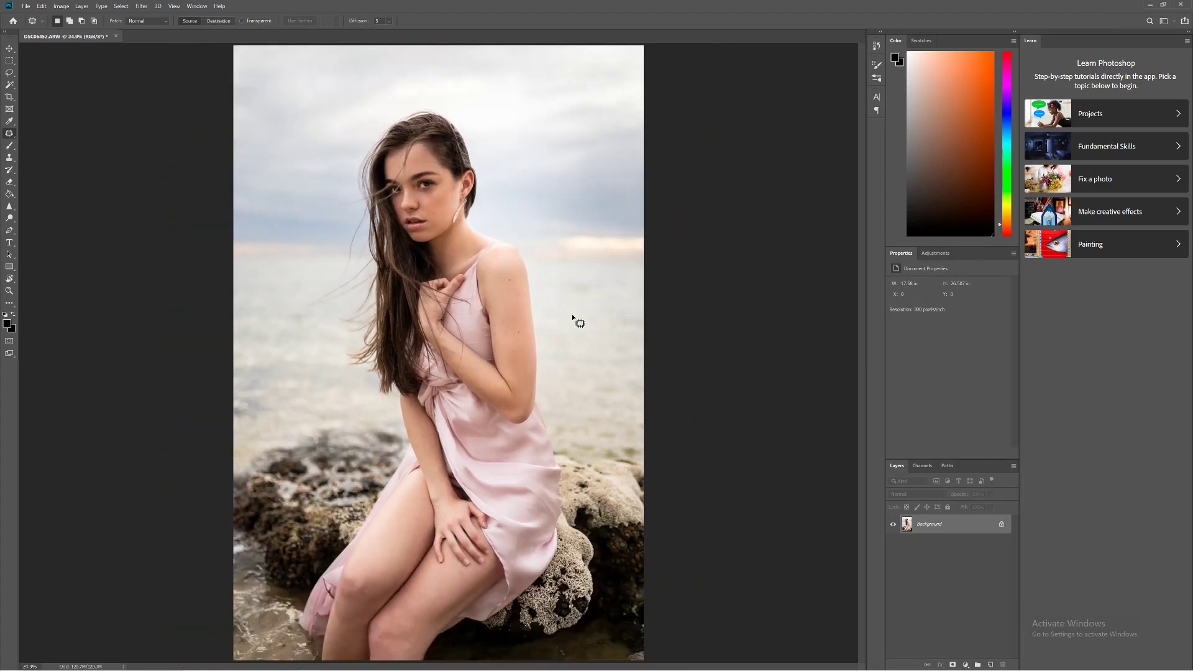
left_click(9, 72)
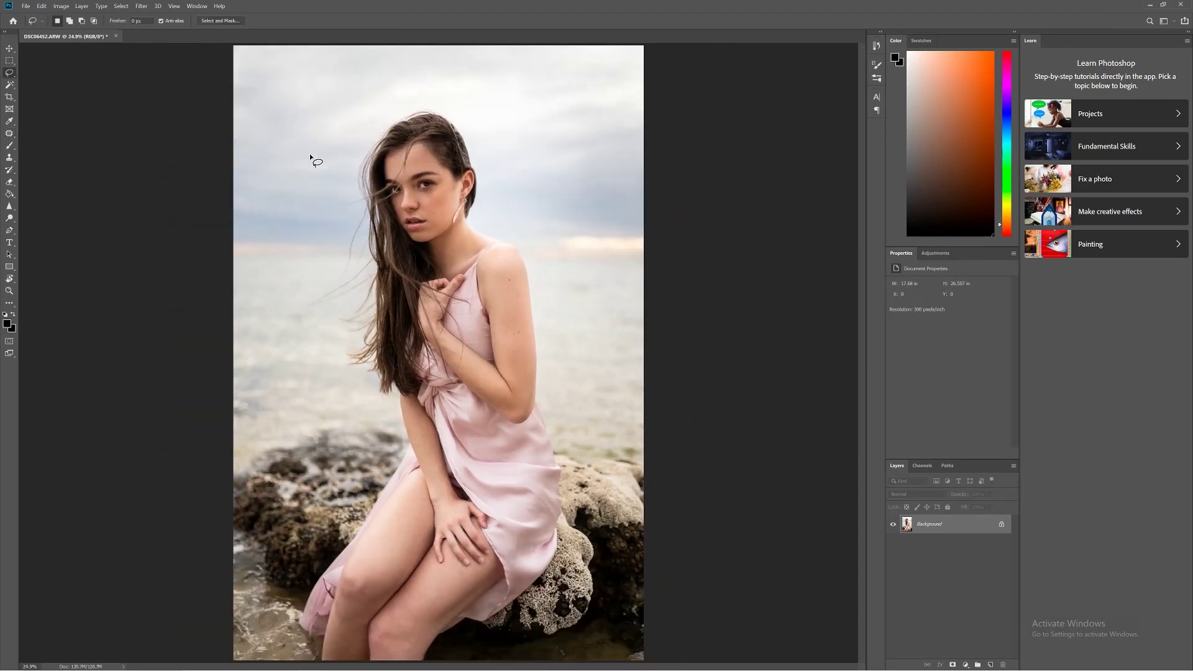
mouse_move(340, 150)
left_mouse_down()
mouse_move(449, 91)
mouse_move(483, 140)
mouse_move(502, 210)
mouse_move(539, 228)
mouse_move(547, 319)
mouse_move(616, 555)
mouse_move(606, 624)
mouse_move(555, 656)
mouse_move(445, 660)
left_mouse_up()
mouse_move(280, 612)
left_mouse_down()
mouse_move(295, 531)
mouse_move(336, 462)
mouse_move(346, 376)
mouse_move(313, 324)
mouse_move(277, 320)
mouse_move(318, 259)
mouse_move(311, 203)
left_mouse_up()
left_click(119, 6)
left_click(129, 41)
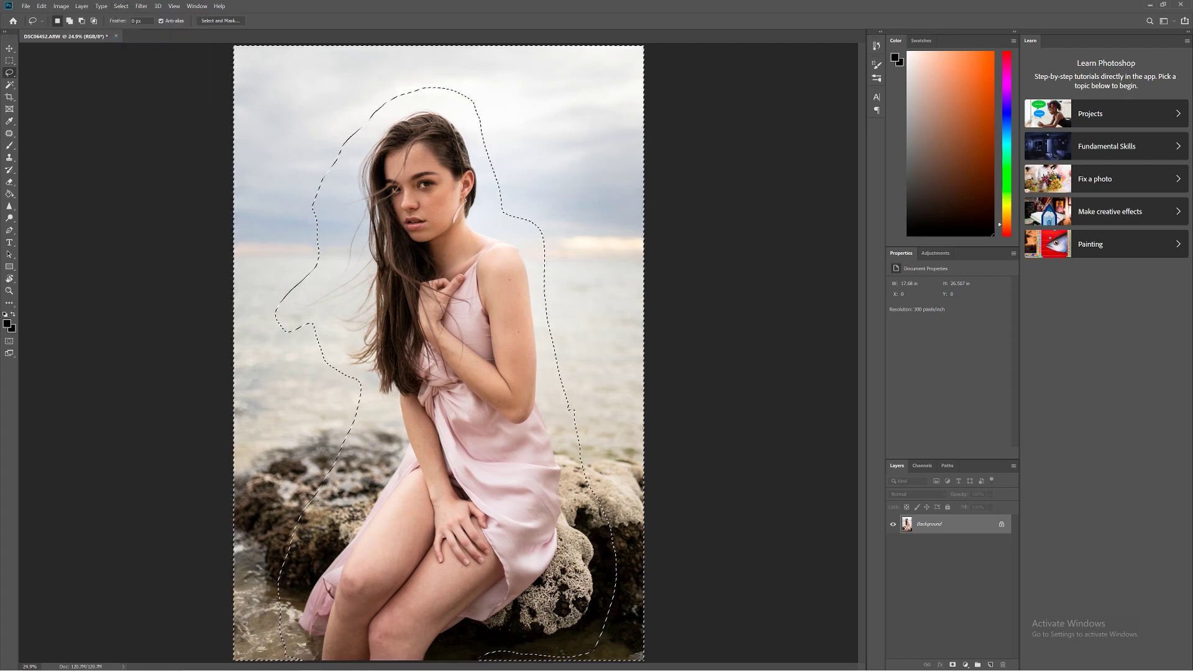
Step: Try a Gaussian Blur on the selected background
mouse_move(506, 88)
left_mouse_down()
mouse_move(473, 97)
mouse_move(511, 109)
mouse_move(506, 92)
left_mouse_up()
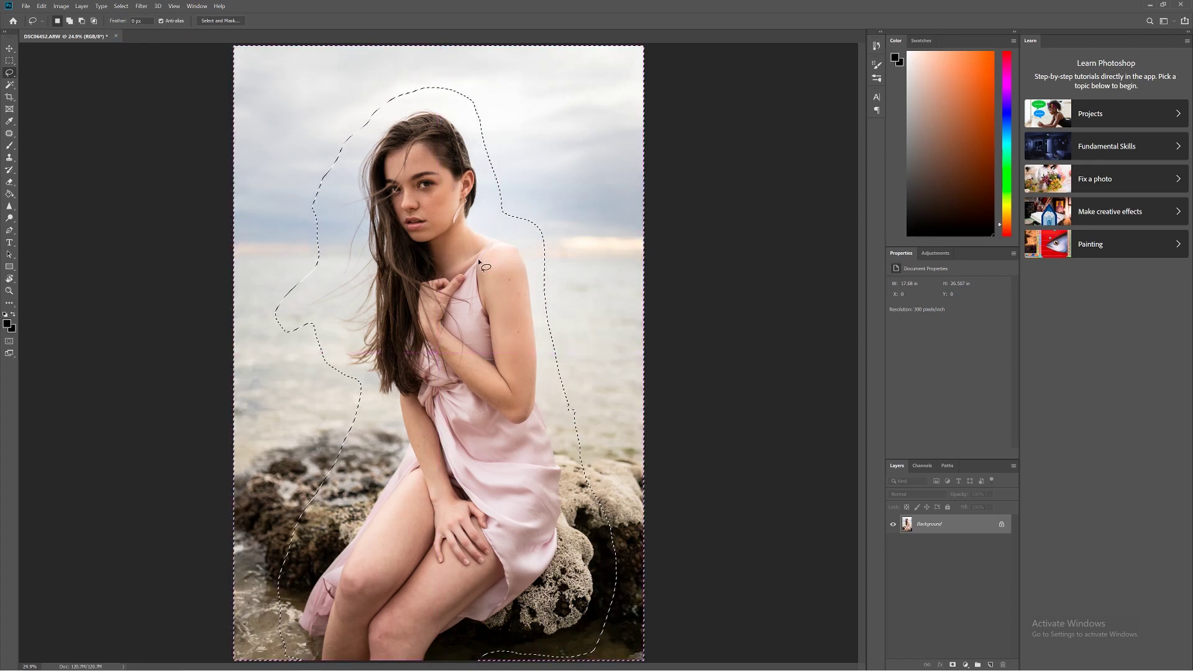
left_click(141, 6)
mouse_move(187, 103)
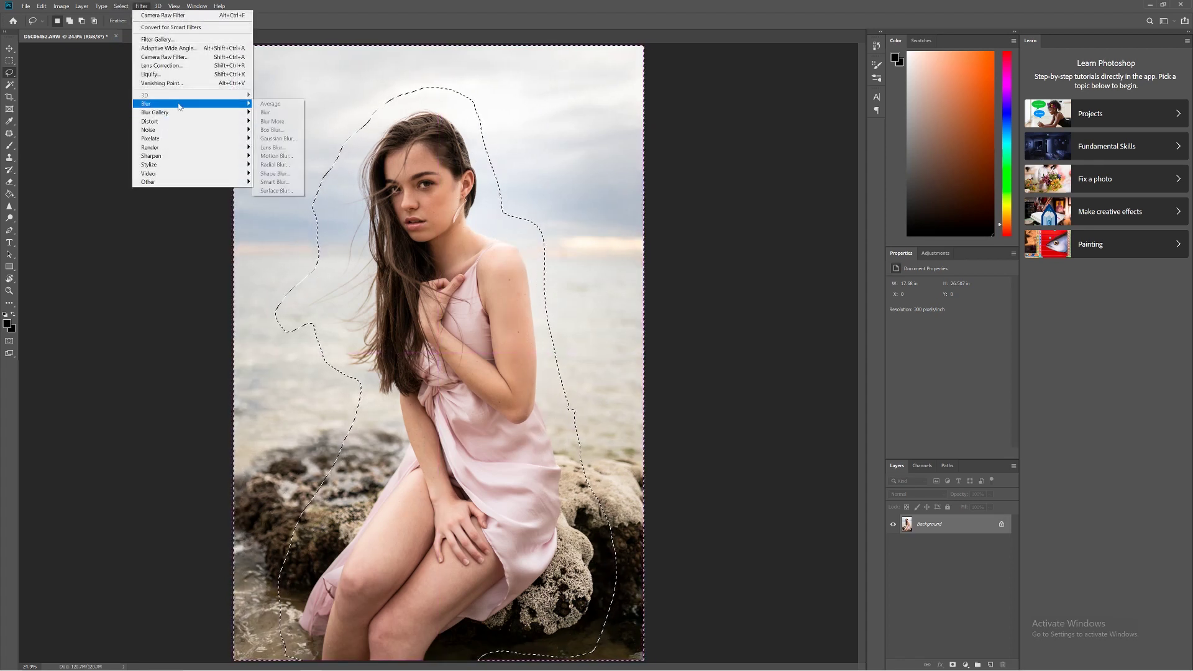
left_click(277, 138)
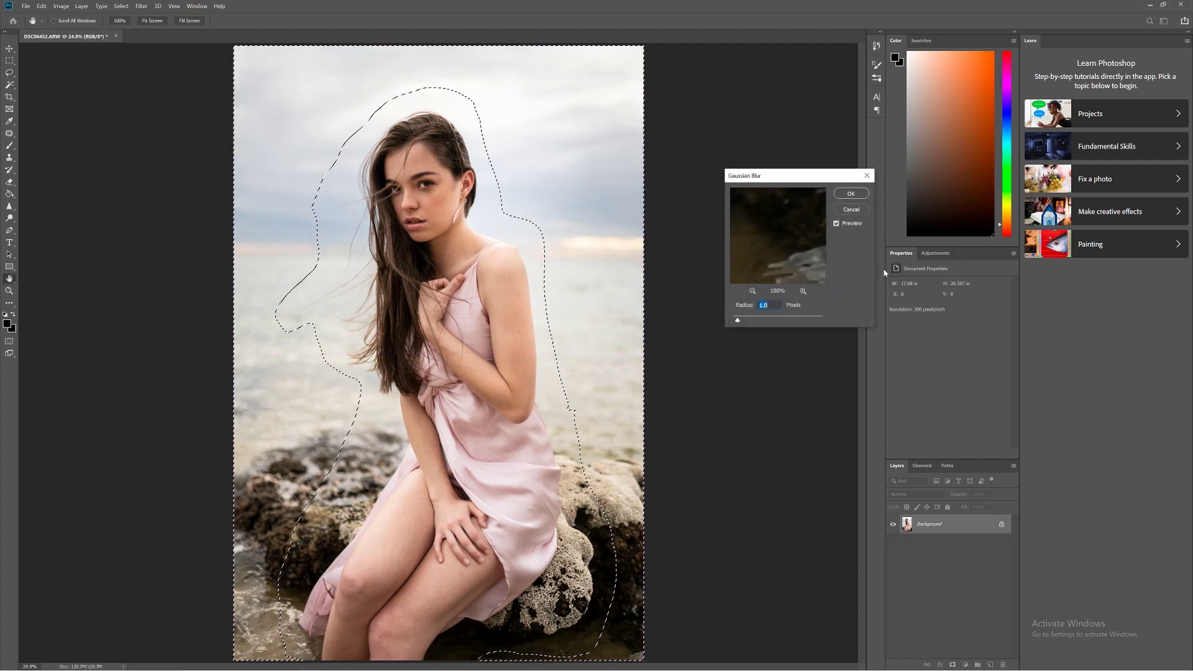
left_click(850, 209)
Step: Shift the background selection's outline slightly and clear the selection
left_click_drag(566, 150, 554, 157)
left_click(142, 6)
key("Escape")
left_click_drag(349, 116, 374, 99)
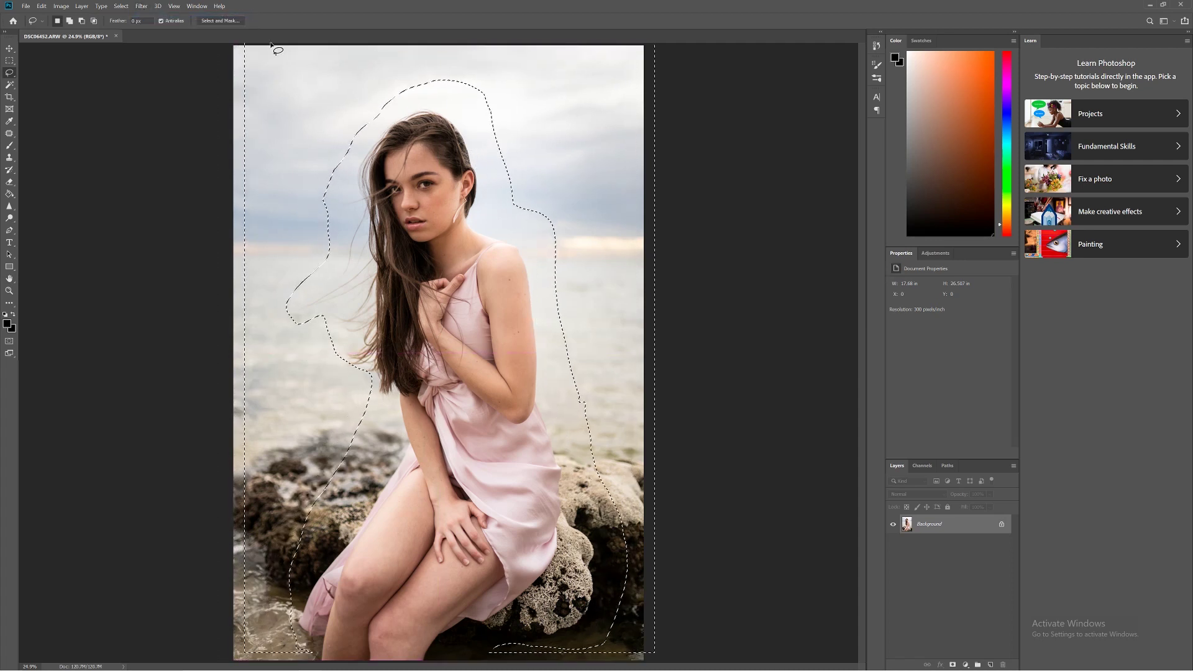
left_click(142, 6)
left_click(155, 14)
key("ctrl+d")
key("ctrl+minus")
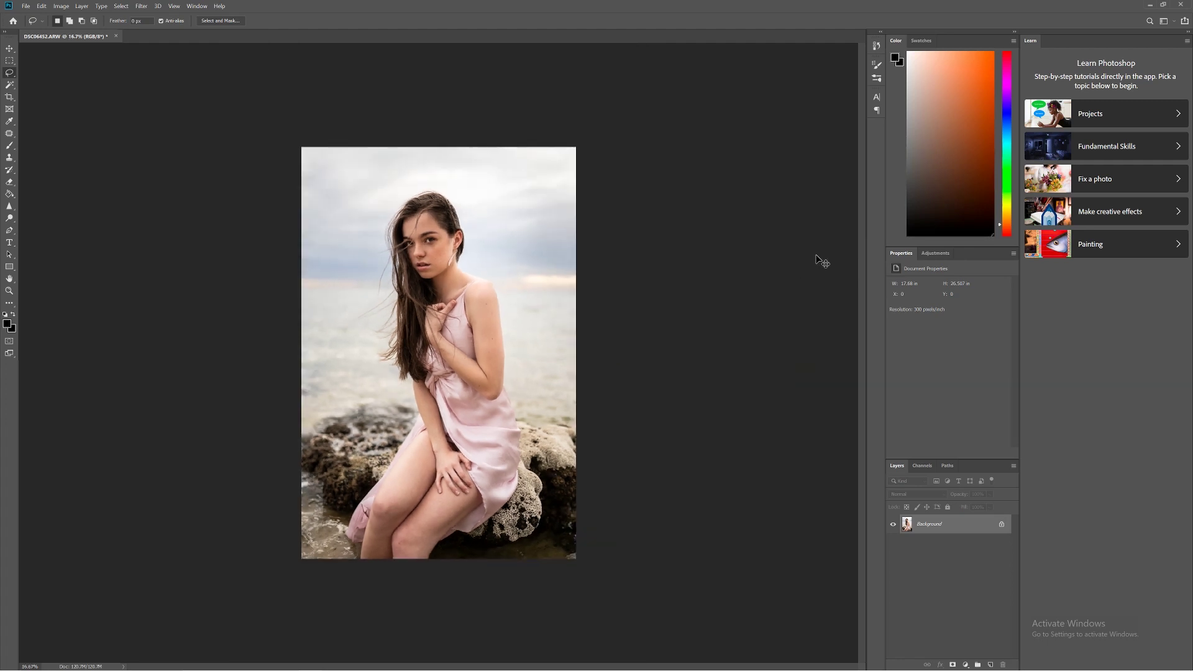
key("ctrl+plus")
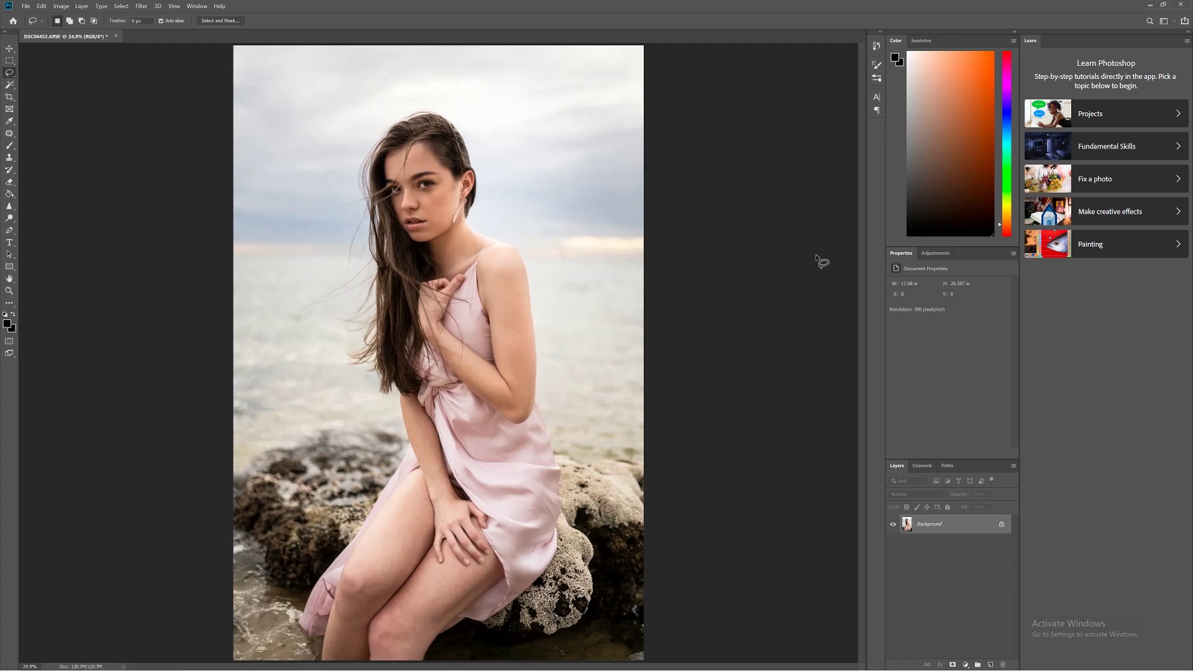